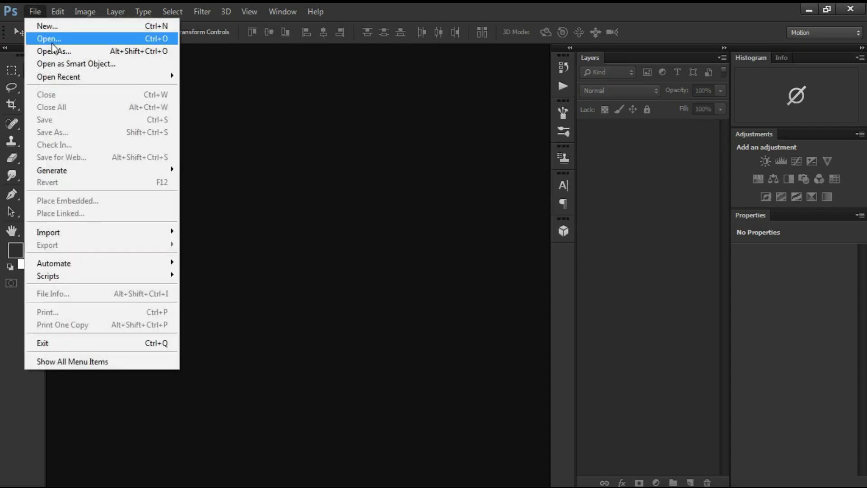
Step: Open the fiery orange background image bc.jpg as the banner canvas
{"action": "left_click", "coordinate": [52, 39]}
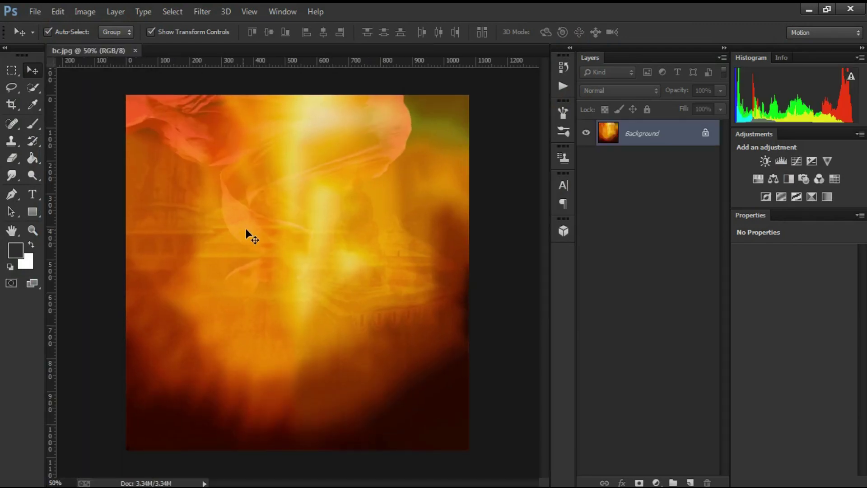
Step: Open the deity statue image 12.png and drag it into bc.jpg as Layer 1
{"action": "left_click", "coordinate": [29, 12]}
{"action": "left_click", "coordinate": [56, 39]}
{"action": "double_click", "coordinate": [319, 175]}
{"action": "mouse_move", "coordinate": [294, 216]}
{"action": "left_mouse_down"}
{"action": "mouse_move", "coordinate": [205, 192]}
{"action": "mouse_move", "coordinate": [266, 166]}
{"action": "left_mouse_up"}
Step: Set the deity layer's blend mode to Luminosity
{"action": "left_click", "coordinate": [619, 90]}
{"action": "left_click", "coordinate": [627, 430]}
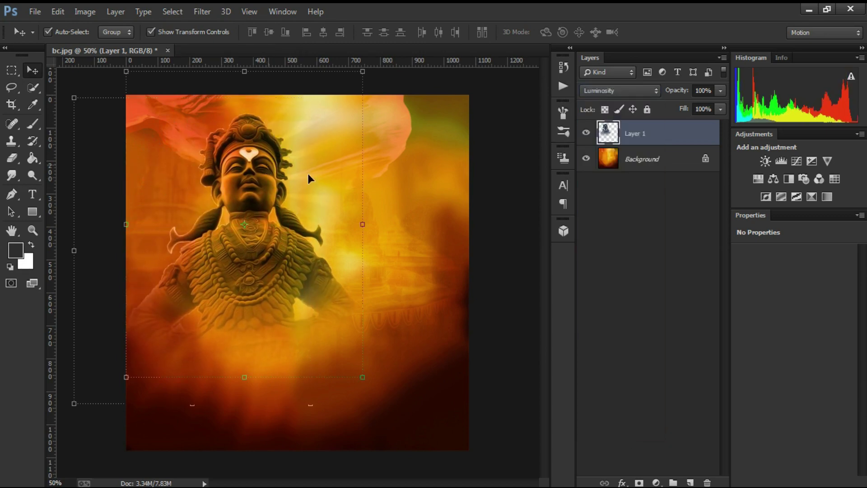
{"action": "left_click", "coordinate": [283, 126]}
{"action": "key", "text": "ctrl+o"}
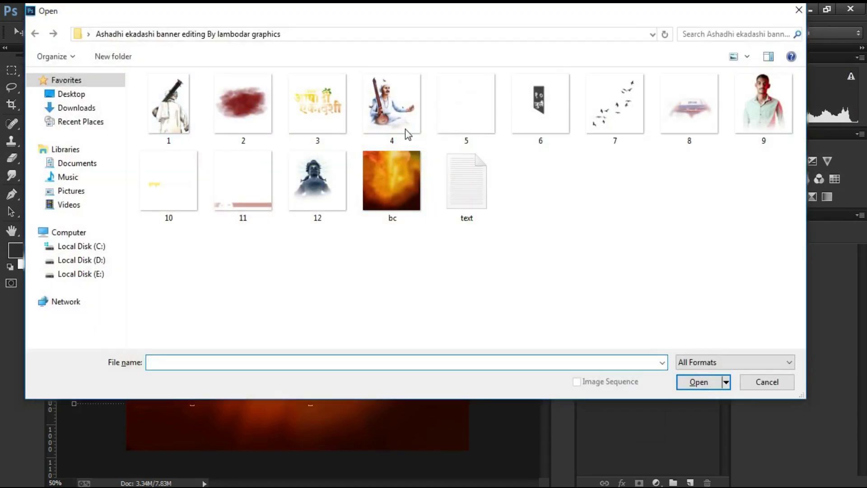
Step: Drag the veena-playing saint from 4.png into the banner, scaled to about 64%, lower-left
{"action": "key", "text": "Escape"}
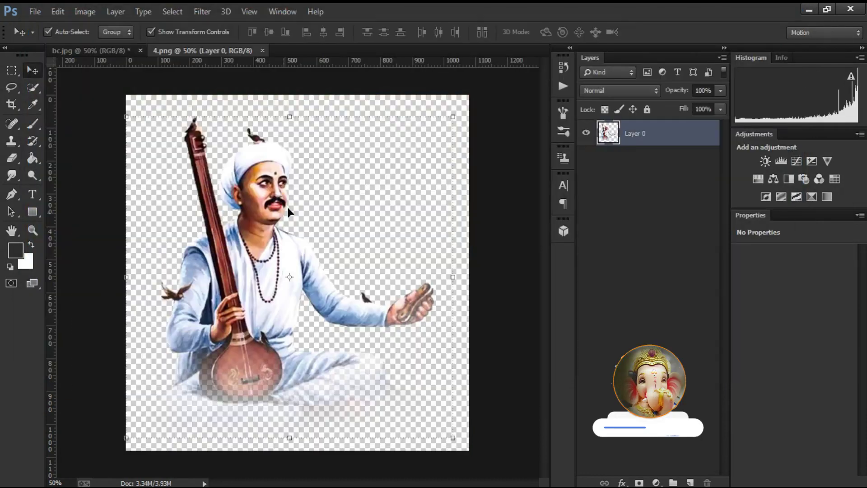
{"action": "mouse_move", "coordinate": [286, 205]}
{"action": "left_mouse_down"}
{"action": "mouse_move", "coordinate": [200, 240]}
{"action": "mouse_move", "coordinate": [210, 264]}
{"action": "left_mouse_up"}
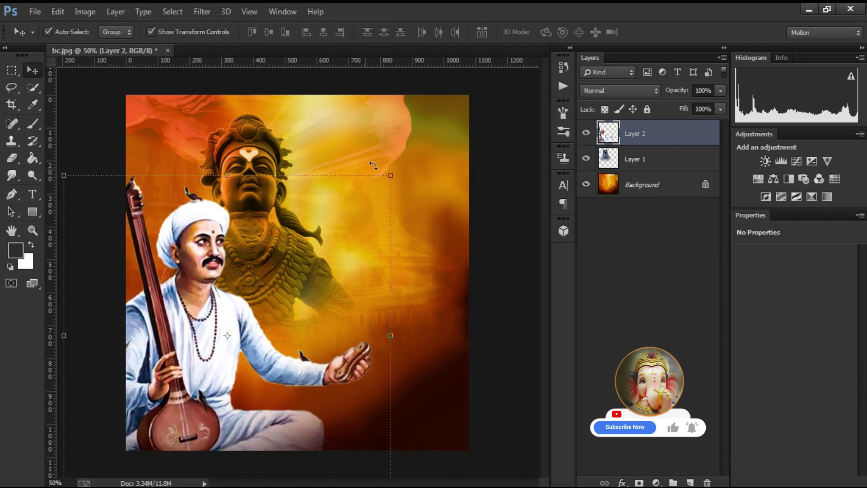
{"action": "left_click_drag", "start_coordinate": [390, 175], "coordinate": [286, 271]}
{"action": "mouse_move", "coordinate": [217, 376]}
{"action": "left_mouse_down"}
{"action": "mouse_move", "coordinate": [278, 284]}
{"action": "mouse_move", "coordinate": [279, 303]}
{"action": "left_mouse_up"}
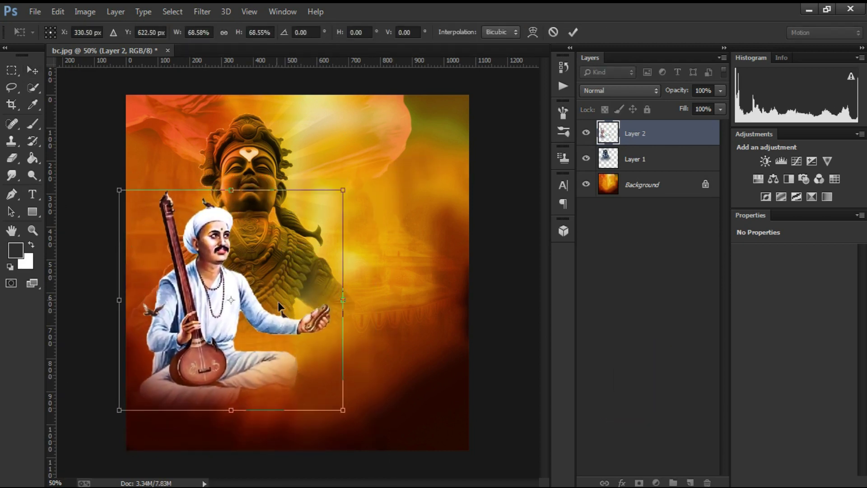
{"action": "left_click_drag", "start_coordinate": [342, 191], "coordinate": [336, 198]}
{"action": "left_click_drag", "start_coordinate": [266, 288], "coordinate": [268, 283]}
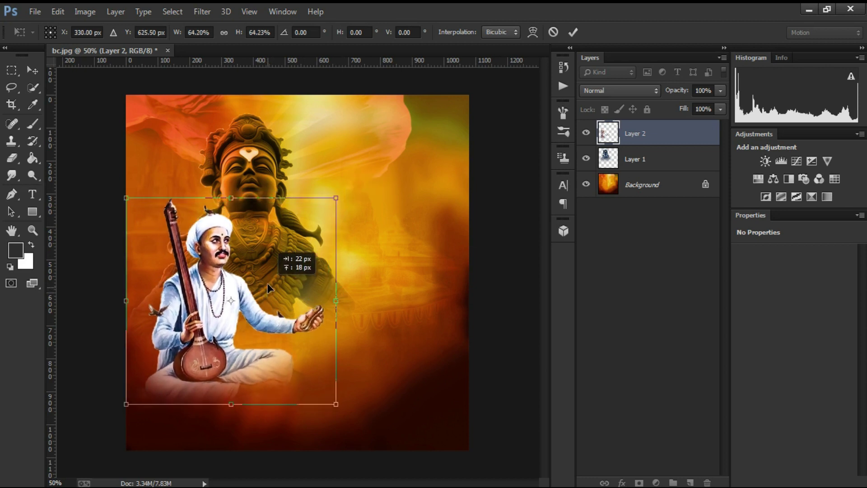
{"action": "key", "text": "Return"}
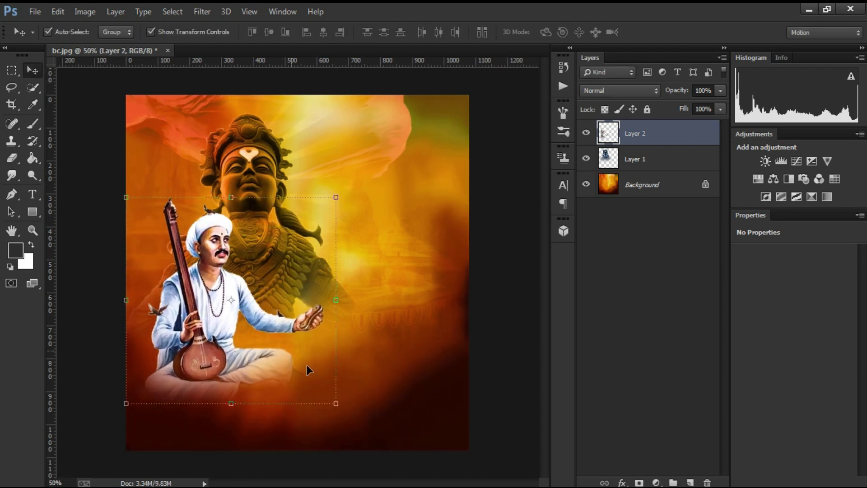
{"action": "left_click_drag", "start_coordinate": [336, 403], "coordinate": [341, 408]}
{"action": "key", "text": "Return"}
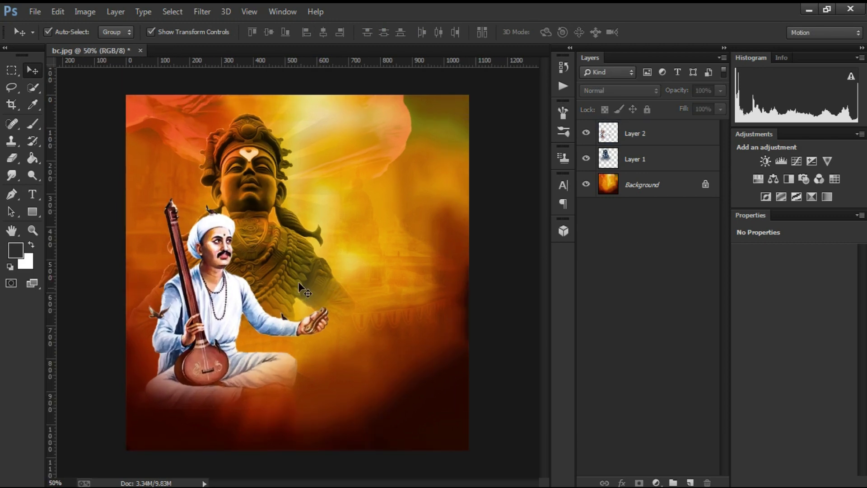
Step: Bring sketch 1.png in as Layer 3 below the statue, trying Pin Light blending
{"action": "key", "text": "ctrl+o"}
{"action": "double_click", "coordinate": [174, 101]}
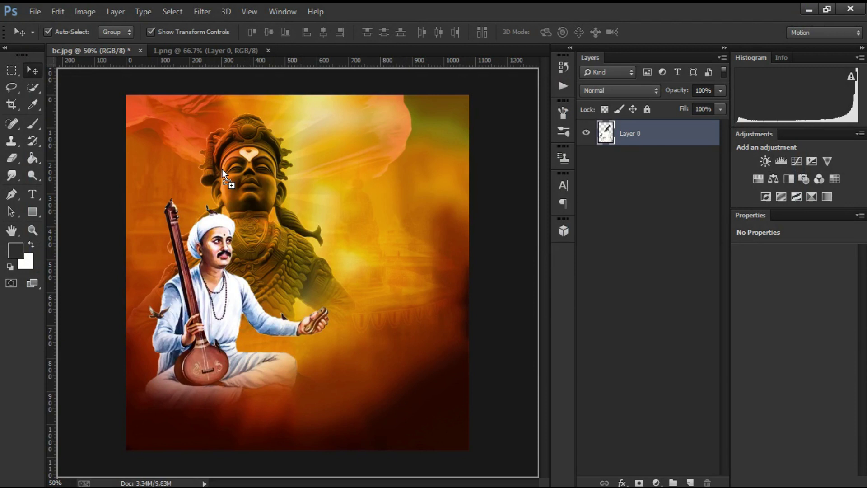
{"action": "left_click_drag", "start_coordinate": [314, 225], "coordinate": [221, 167]}
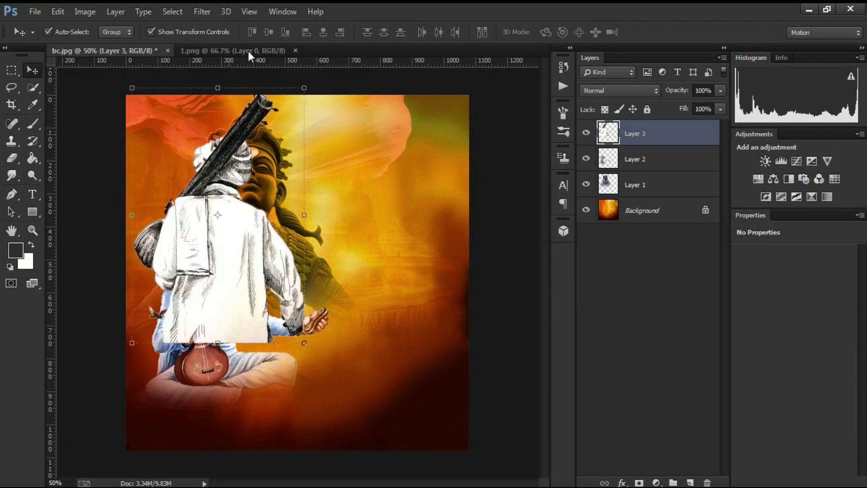
{"action": "left_click_drag", "start_coordinate": [680, 149], "coordinate": [678, 180]}
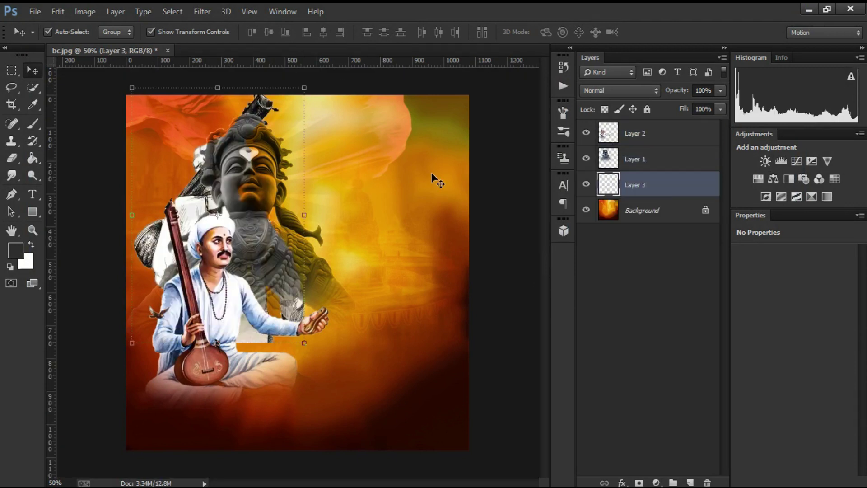
{"action": "left_click", "coordinate": [647, 89]}
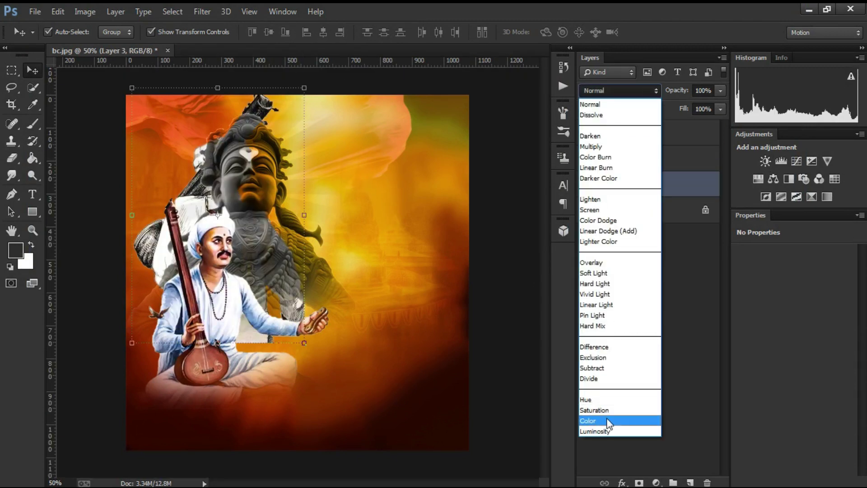
{"action": "left_click", "coordinate": [615, 316]}
Step: Scale the sketch to about 58% and place it in the banner's top-left corner
{"action": "key", "text": "ctrl+t"}
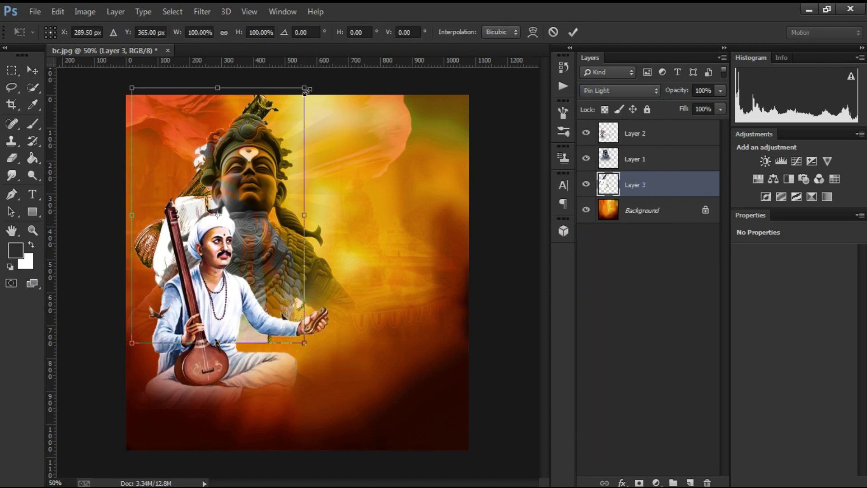
{"action": "left_click_drag", "start_coordinate": [304, 343], "coordinate": [254, 268]}
{"action": "mouse_move", "coordinate": [225, 179]}
{"action": "left_mouse_down"}
{"action": "mouse_move", "coordinate": [216, 192]}
{"action": "mouse_move", "coordinate": [214, 180]}
{"action": "left_mouse_up"}
{"action": "left_click_drag", "start_coordinate": [246, 269], "coordinate": [224, 236]}
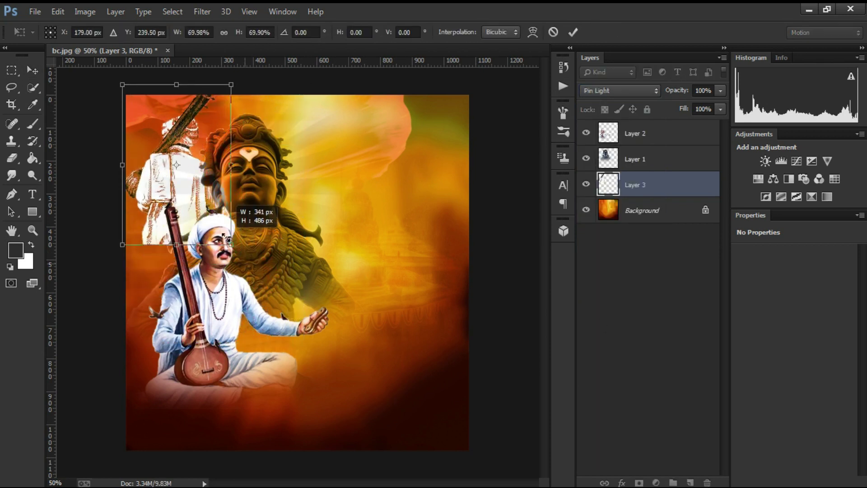
{"action": "left_click_drag", "start_coordinate": [203, 204], "coordinate": [206, 218]}
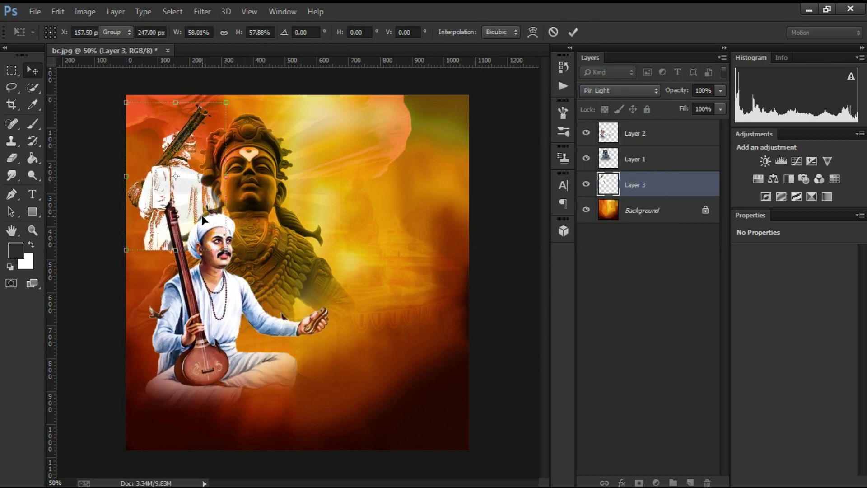
{"action": "key", "text": "Return"}
Step: Try Darken and neighbouring blend modes on the sketch, settling on Multiply
{"action": "left_click", "coordinate": [620, 90]}
{"action": "left_click", "coordinate": [597, 135]}
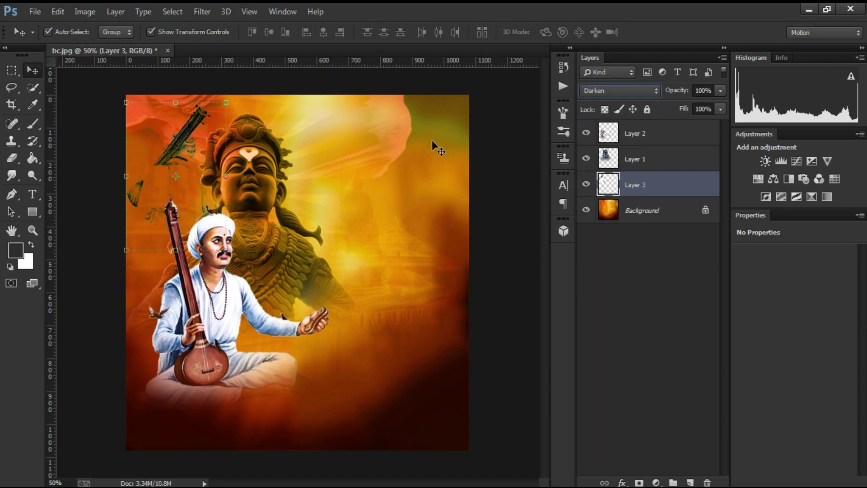
{"action": "key", "text": "Down"}
{"action": "key", "text": "Down"}
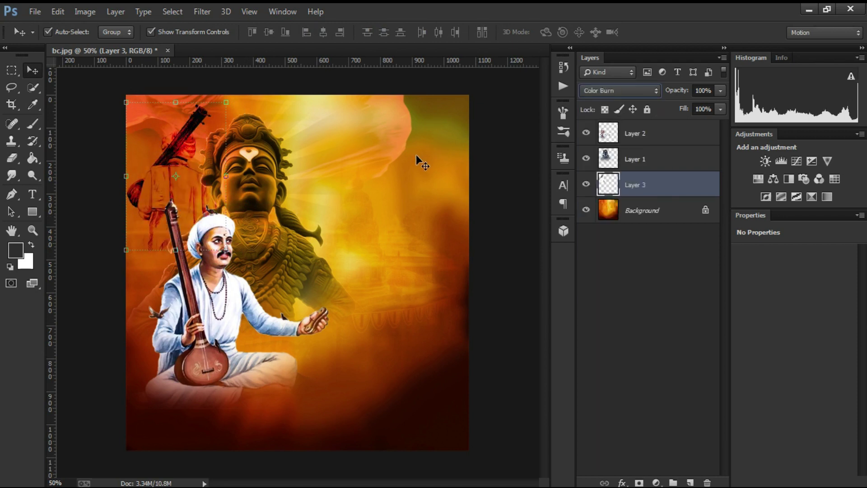
{"action": "key", "text": "Down"}
{"action": "key", "text": "Up"}
{"action": "key", "text": "Up"}
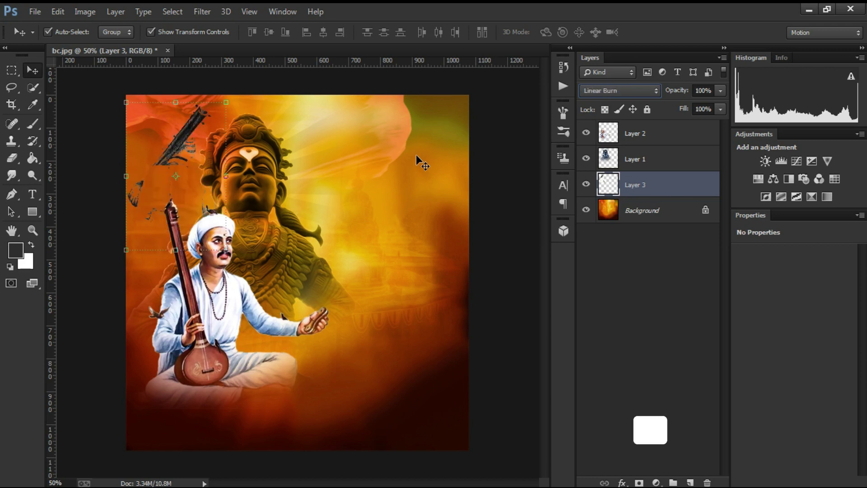
{"action": "key", "text": "Up"}
{"action": "key", "text": "Up"}
{"action": "left_click", "coordinate": [478, 132]}
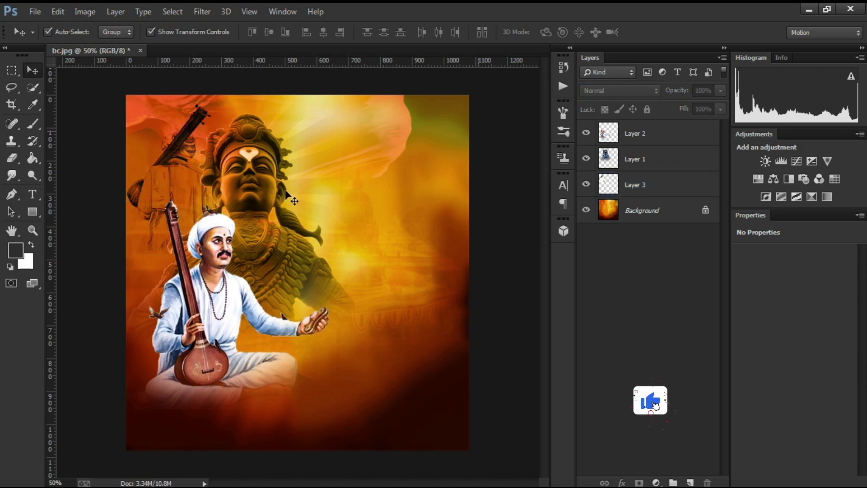
Step: Enlarge the sketch slightly toward the top edge, to about 105%
{"action": "left_click", "coordinate": [635, 184]}
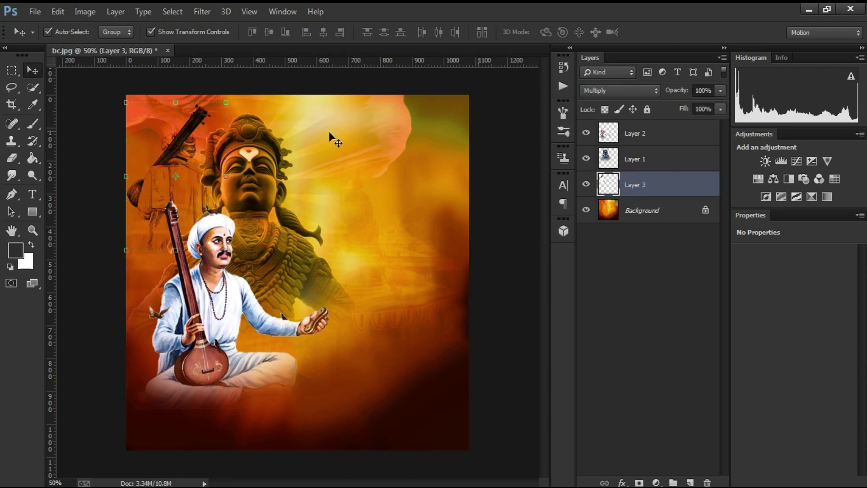
{"action": "key", "text": "ctrl+t"}
{"action": "left_click_drag", "start_coordinate": [227, 103], "coordinate": [235, 99]}
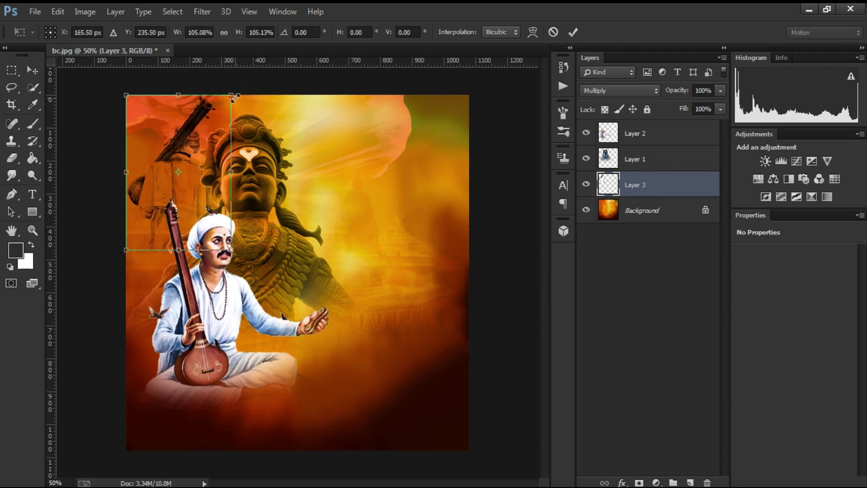
{"action": "key", "text": "Return"}
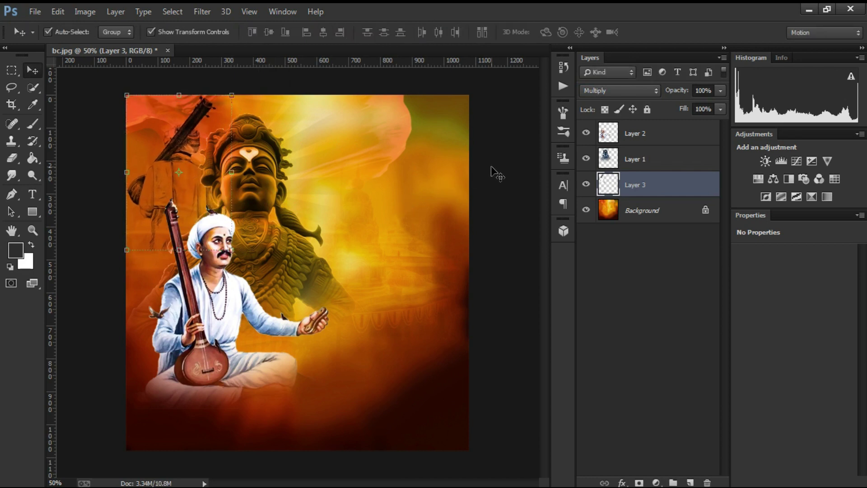
{"action": "left_click", "coordinate": [492, 170]}
Step: Drag the birds from 7.png into the banner as Layer 4, then close 7.png
{"action": "left_click", "coordinate": [816, 7]}
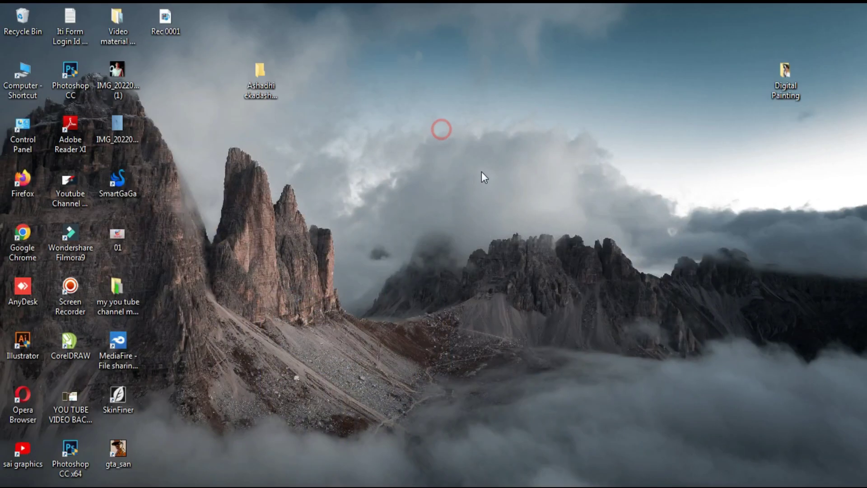
{"action": "left_click", "coordinate": [388, 475]}
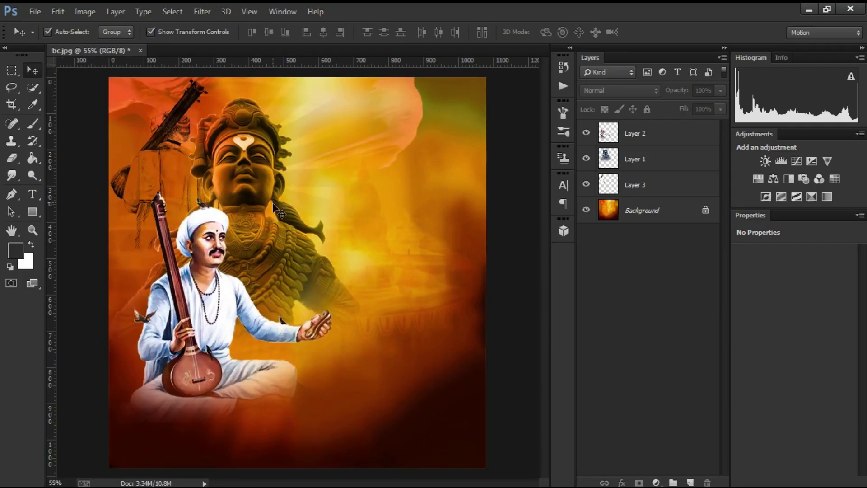
{"action": "key", "text": "ctrl+o"}
{"action": "left_click", "coordinate": [615, 104]}
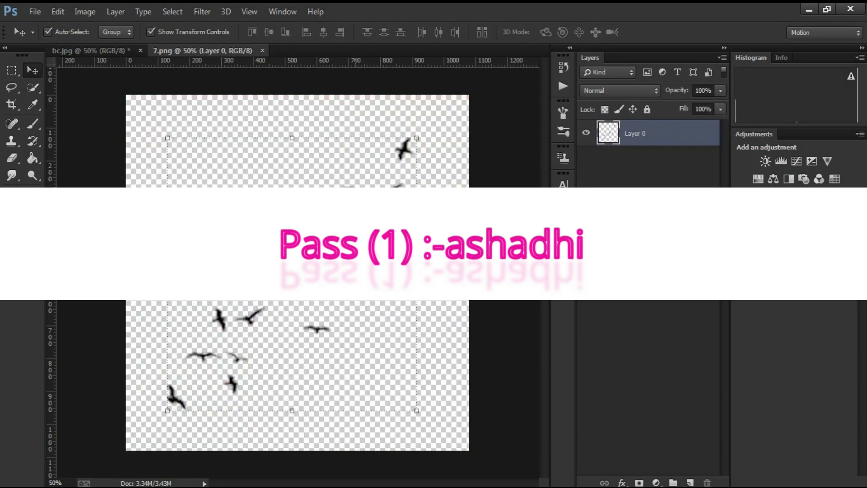
{"action": "left_click_drag", "start_coordinate": [233, 317], "coordinate": [159, 143]}
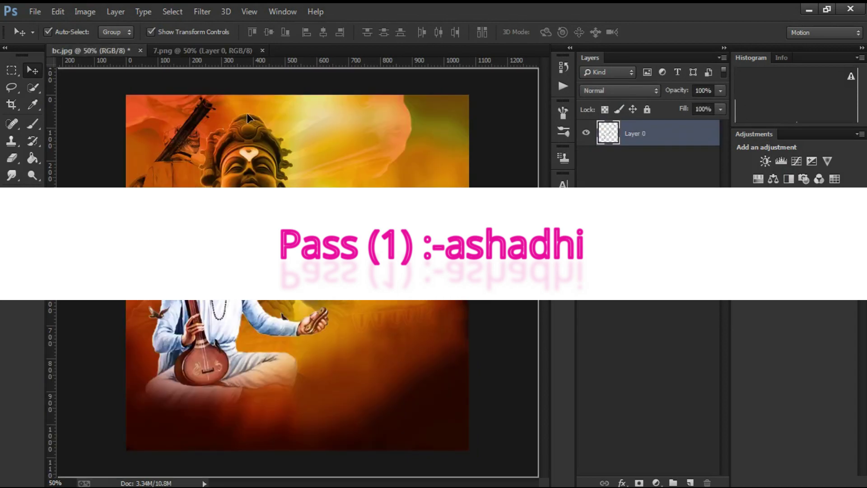
{"action": "left_click_drag", "start_coordinate": [247, 118], "coordinate": [249, 113]}
{"action": "left_click", "coordinate": [275, 50]}
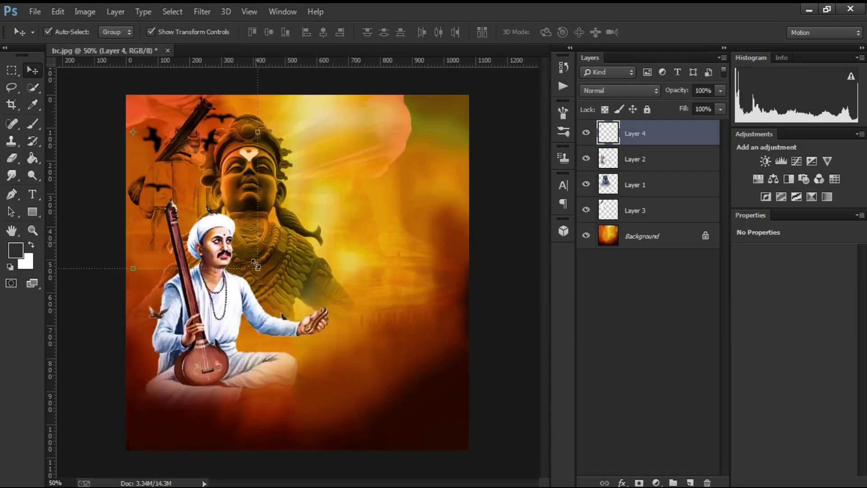
Step: Shrink the birds to about 19% and place them in the top-left corner
{"action": "key", "text": "ctrl+t"}
{"action": "mouse_move", "coordinate": [141, 113]}
{"action": "left_mouse_down"}
{"action": "mouse_move", "coordinate": [236, 187]}
{"action": "mouse_move", "coordinate": [143, 116]}
{"action": "mouse_move", "coordinate": [164, 144]}
{"action": "left_mouse_up"}
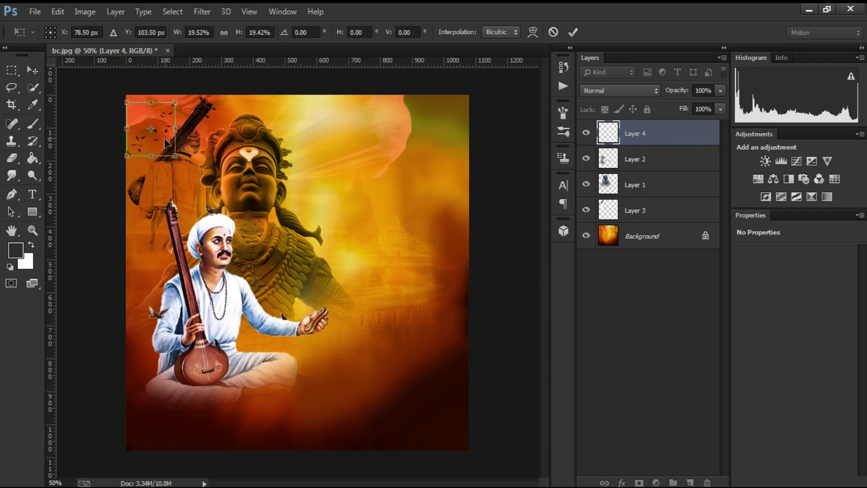
{"action": "key", "text": "Return"}
{"action": "left_click", "coordinate": [440, 137]}
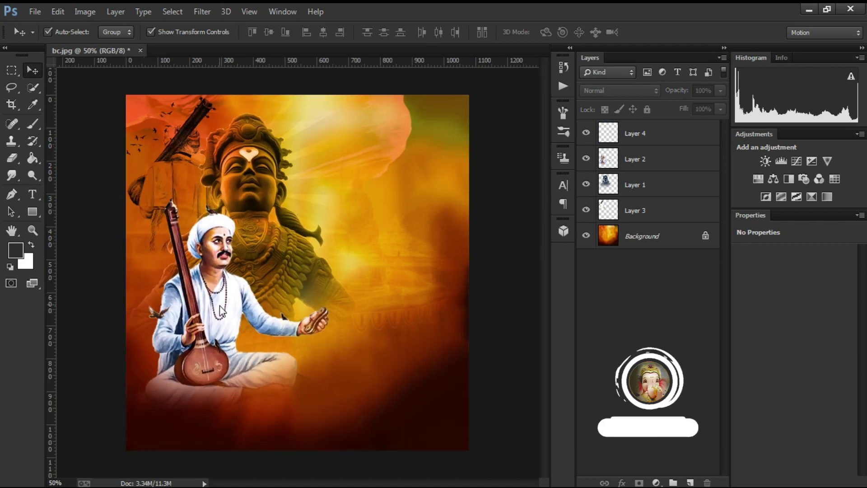
{"action": "key", "text": "ctrl+o"}
Step: Open image 8.png, drag it into the banner and set it to Luminosity blending
{"action": "left_click", "coordinate": [694, 115]}
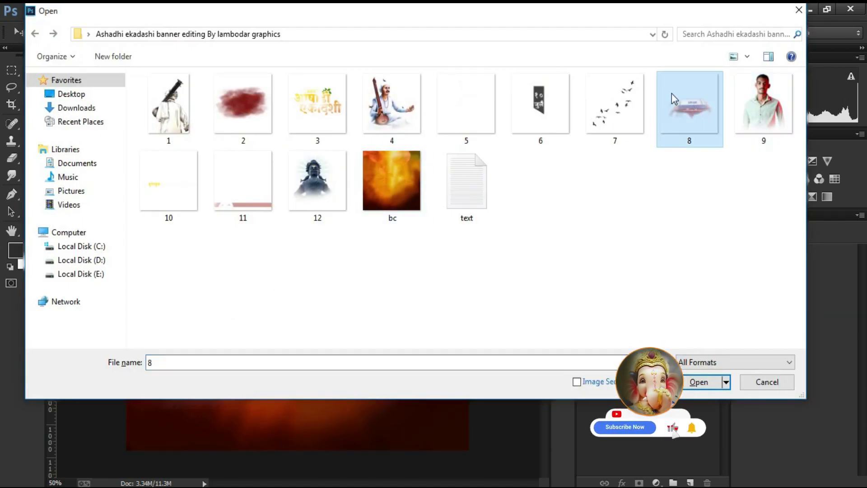
{"action": "left_click", "coordinate": [692, 385]}
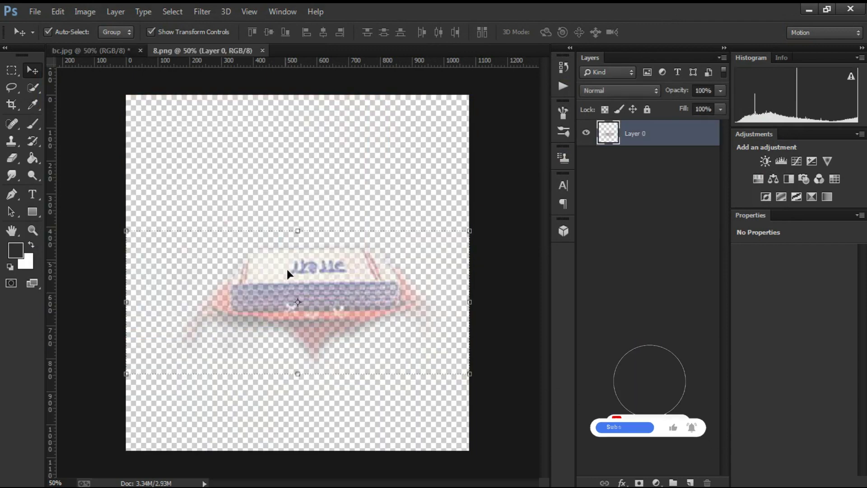
{"action": "mouse_move", "coordinate": [286, 269]}
{"action": "left_mouse_down"}
{"action": "mouse_move", "coordinate": [122, 51]}
{"action": "mouse_move", "coordinate": [189, 384]}
{"action": "left_mouse_up"}
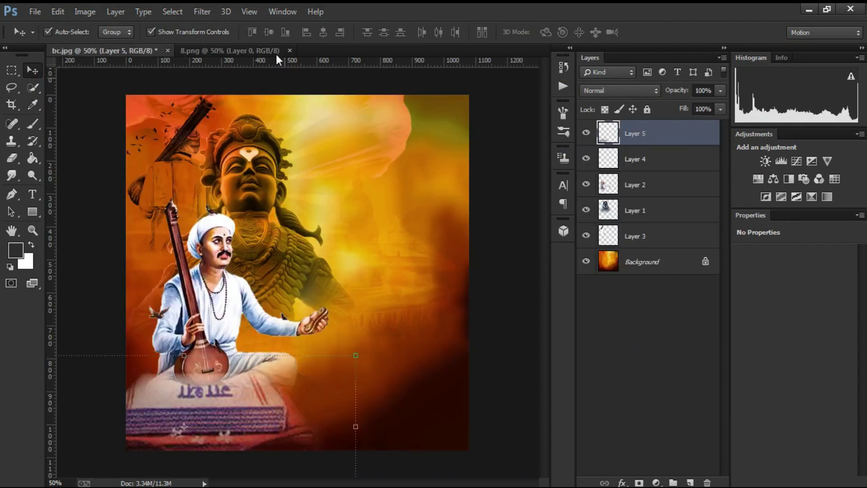
{"action": "left_click", "coordinate": [645, 93]}
{"action": "left_click", "coordinate": [610, 433]}
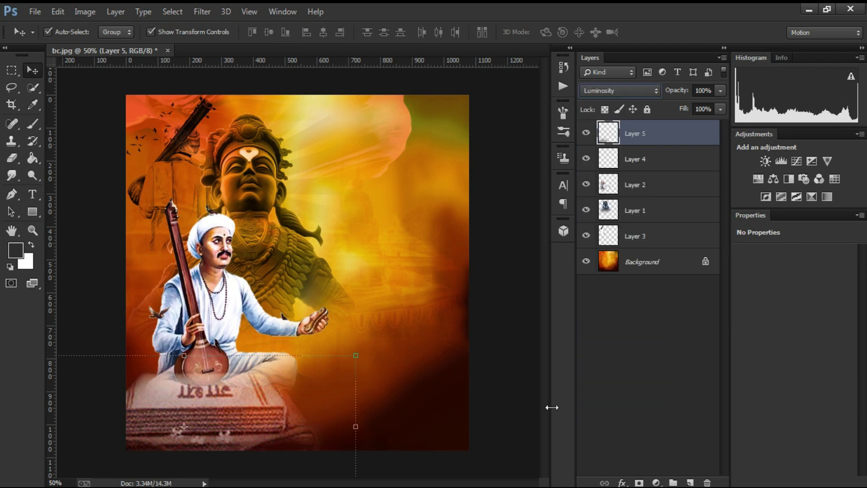
Step: Shrink the book graphic and place it just below the seated saint
{"action": "mouse_move", "coordinate": [364, 363]}
{"action": "left_mouse_down"}
{"action": "mouse_move", "coordinate": [409, 343]}
{"action": "mouse_move", "coordinate": [348, 313]}
{"action": "left_mouse_up"}
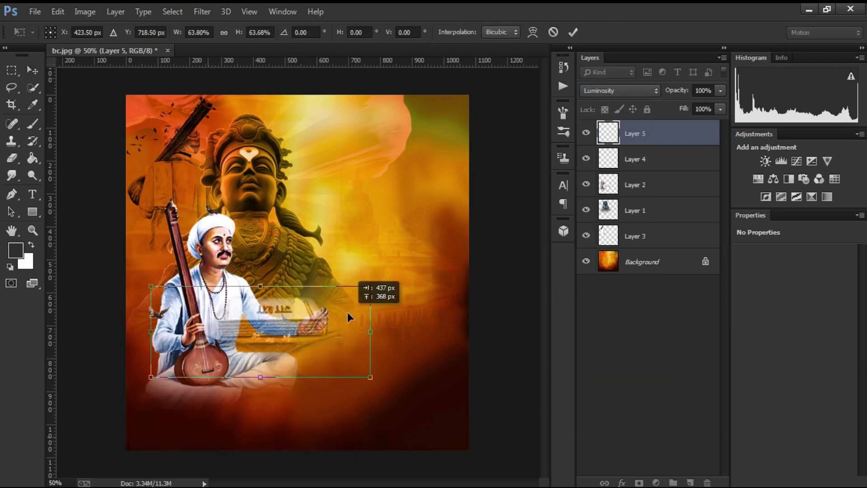
{"action": "left_click_drag", "start_coordinate": [369, 378], "coordinate": [293, 345]}
{"action": "left_click_drag", "start_coordinate": [261, 318], "coordinate": [248, 430]}
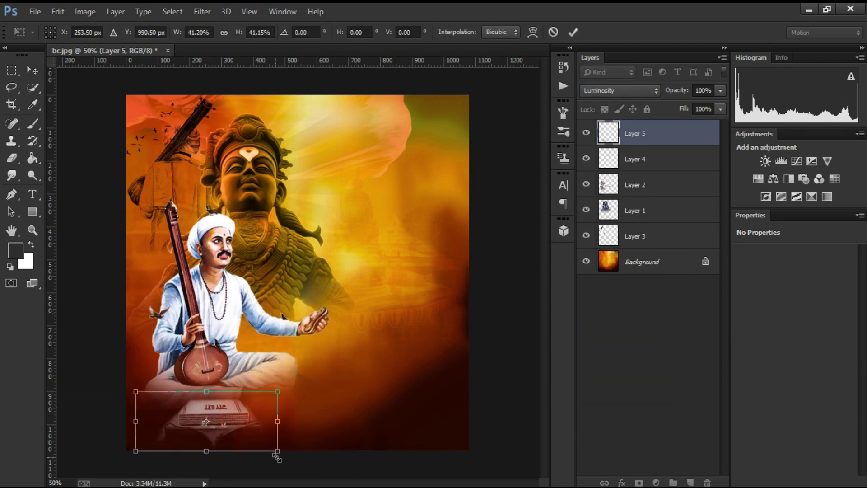
{"action": "mouse_move", "coordinate": [277, 457]}
{"action": "left_mouse_down"}
{"action": "mouse_move", "coordinate": [252, 446]}
{"action": "mouse_move", "coordinate": [250, 420]}
{"action": "mouse_move", "coordinate": [241, 422]}
{"action": "left_mouse_up"}
{"action": "key", "text": "Return"}
Step: Cycle the book layer's blend modes from Normal onward, settling on Overlay
{"action": "left_click", "coordinate": [619, 90]}
{"action": "left_click", "coordinate": [609, 95]}
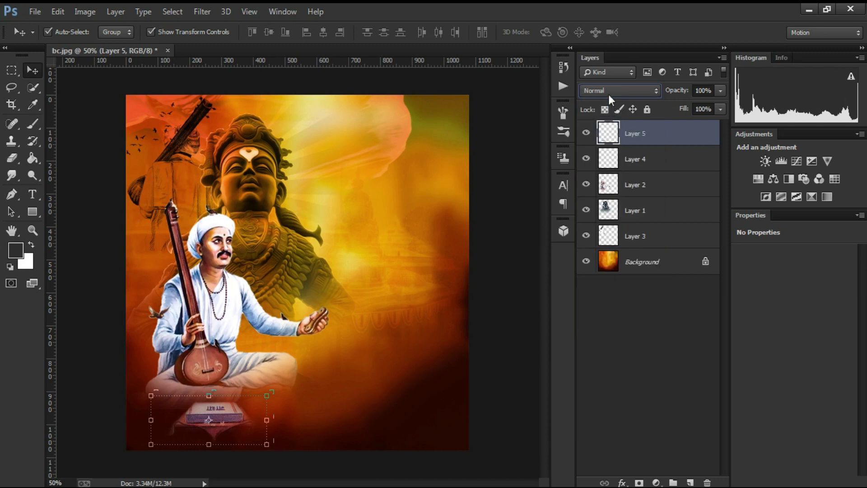
{"action": "key", "text": "shift+plus"}
{"action": "key", "text": "shift+plus"}
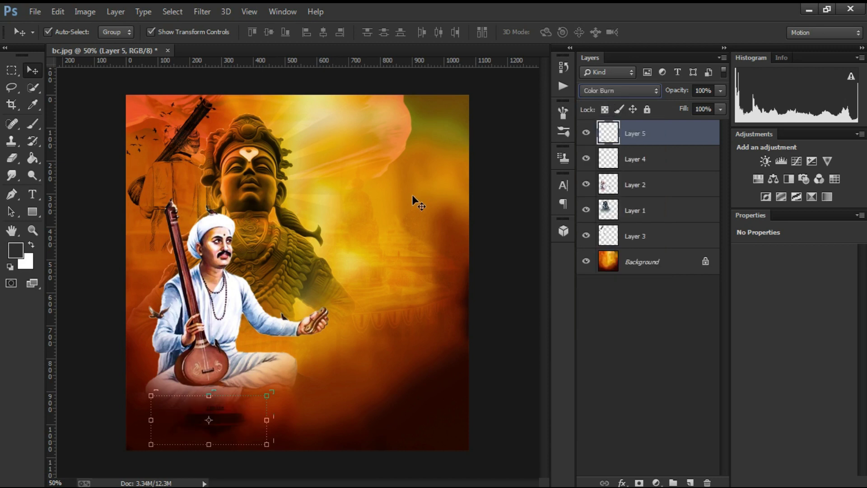
{"action": "key", "text": "shift+plus"}
{"action": "key", "text": "shift+plus"}
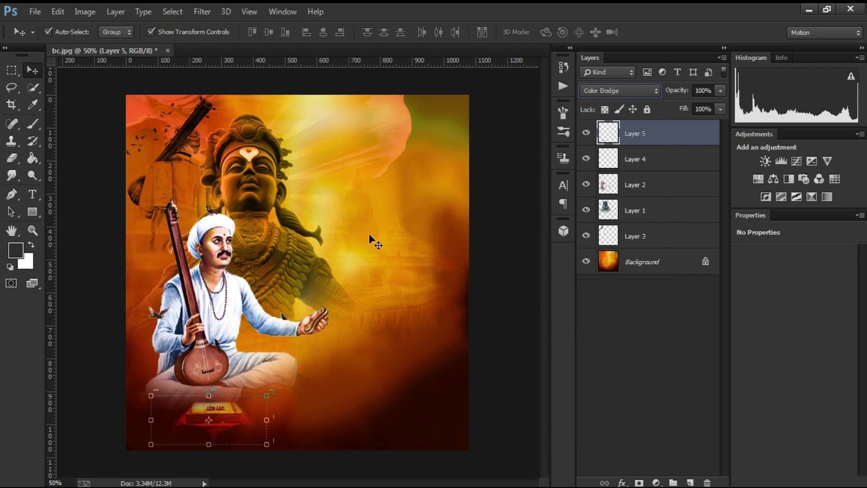
{"action": "key", "text": "shift+plus"}
{"action": "key", "text": "shift+plus"}
{"action": "key", "text": "shift+plus"}
{"action": "left_click", "coordinate": [485, 257]}
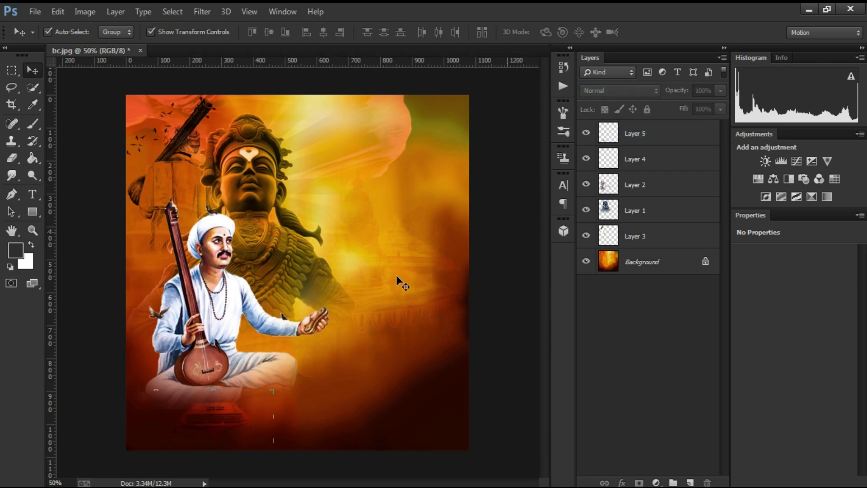
{"action": "left_click", "coordinate": [231, 411]}
Step: Zoom in on the book beneath the saint to inspect its placement
{"action": "left_click", "coordinate": [510, 337]}
{"action": "key", "text": "z"}
{"action": "left_click", "coordinate": [202, 425]}
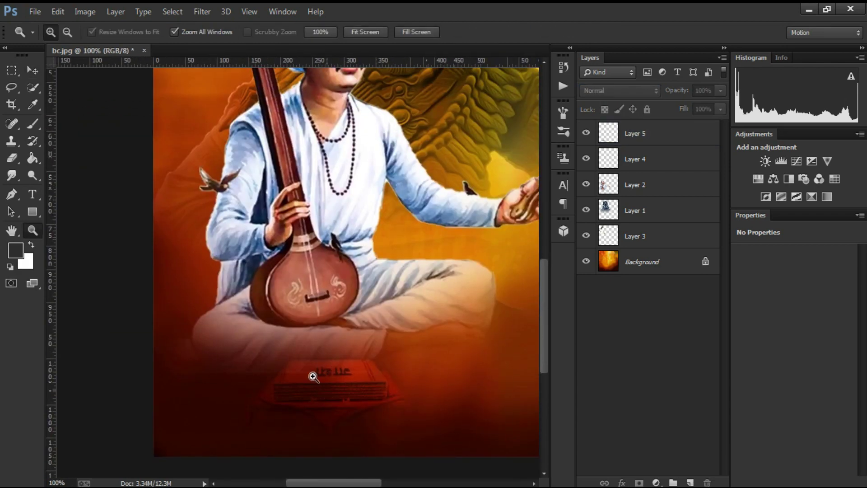
{"action": "left_click", "coordinate": [33, 70]}
{"action": "left_click", "coordinate": [296, 393]}
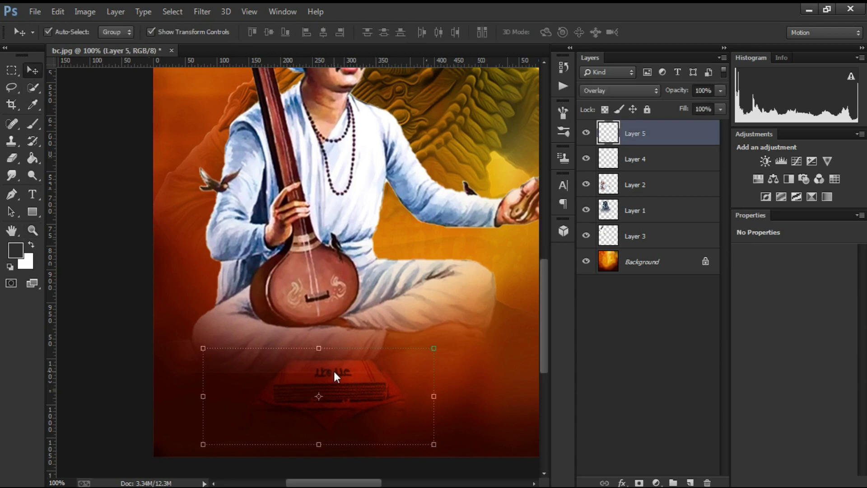
{"action": "left_click", "coordinate": [134, 337]}
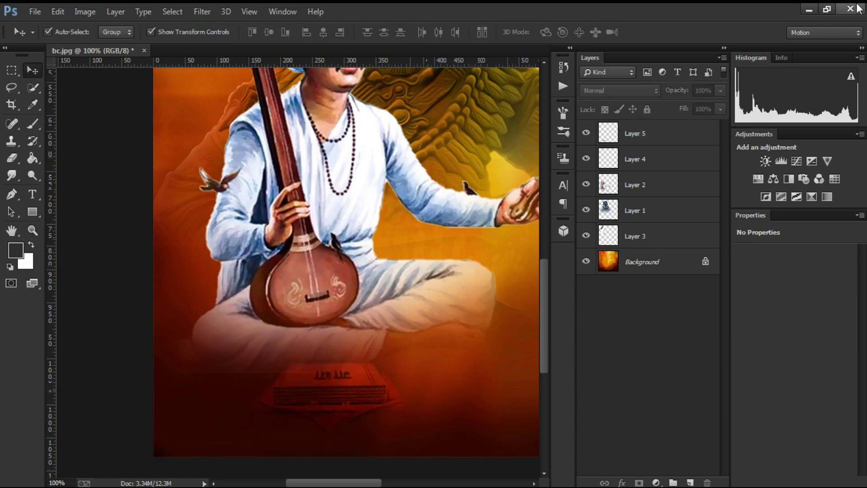
Step: Step away from Photoshop to another window and switch back with Alt+Tab
{"action": "left_click", "coordinate": [806, 10]}
{"action": "right_click", "coordinate": [470, 118]}
{"action": "left_click", "coordinate": [508, 158]}
{"action": "key", "text": "alt+Tab"}
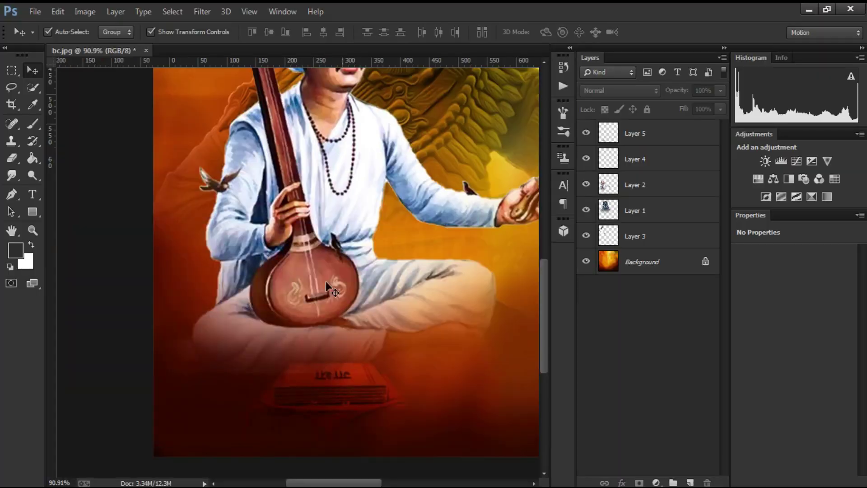
{"action": "scroll", "coordinate": [329, 274], "scroll_direction": "down", "scroll_amount": 2}
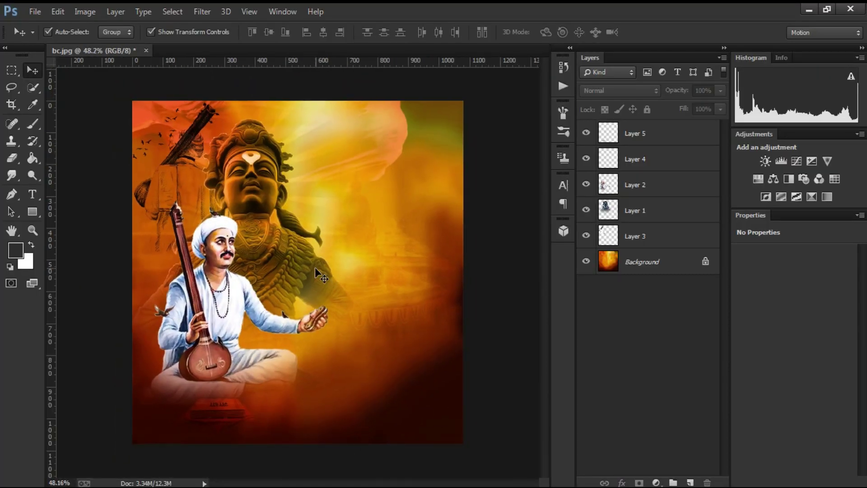
{"action": "key", "text": "ctrl+o"}
Step: Add the red band 11.png between Layer 2 and Layer 1, aligned to the bottom edge
{"action": "key", "text": "Escape"}
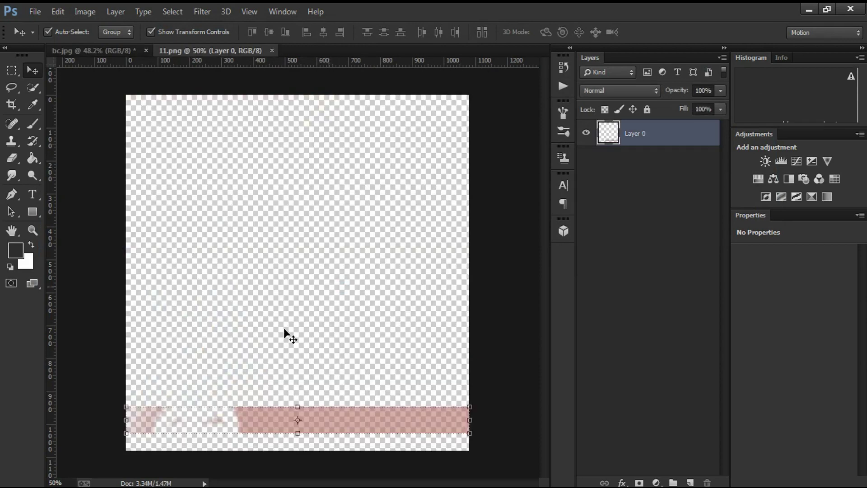
{"action": "mouse_move", "coordinate": [286, 333]}
{"action": "left_mouse_down"}
{"action": "mouse_move", "coordinate": [314, 368]}
{"action": "mouse_move", "coordinate": [352, 249]}
{"action": "left_mouse_up"}
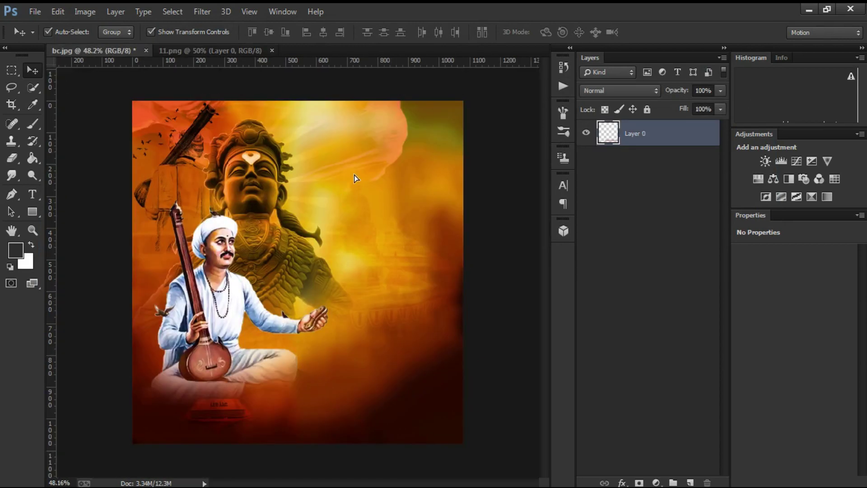
{"action": "left_click", "coordinate": [635, 90]}
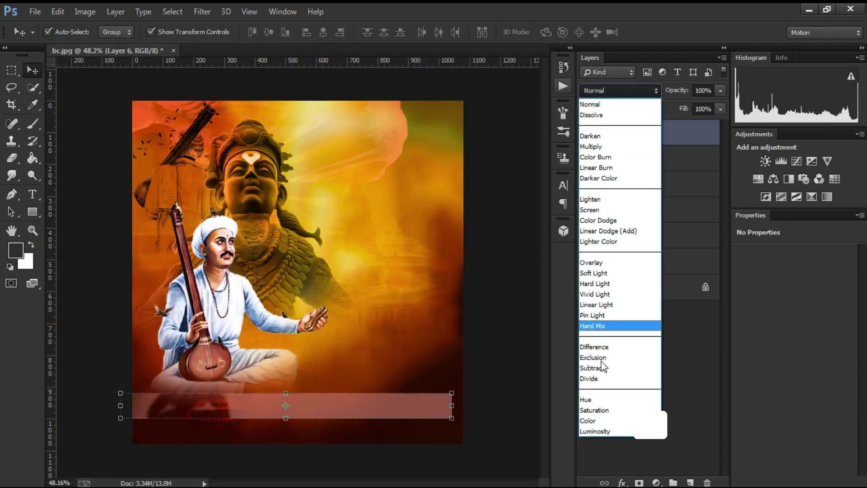
{"action": "left_click", "coordinate": [599, 434]}
{"action": "left_click", "coordinate": [632, 90]}
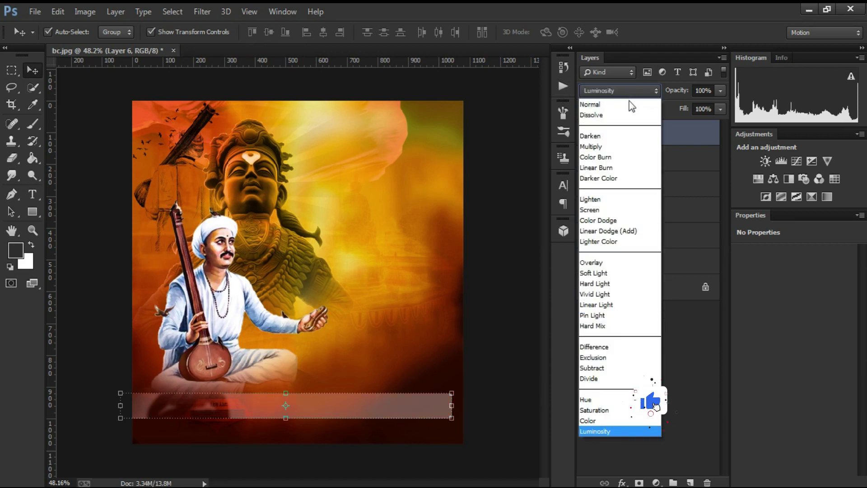
{"action": "left_click_drag", "start_coordinate": [660, 136], "coordinate": [662, 224]}
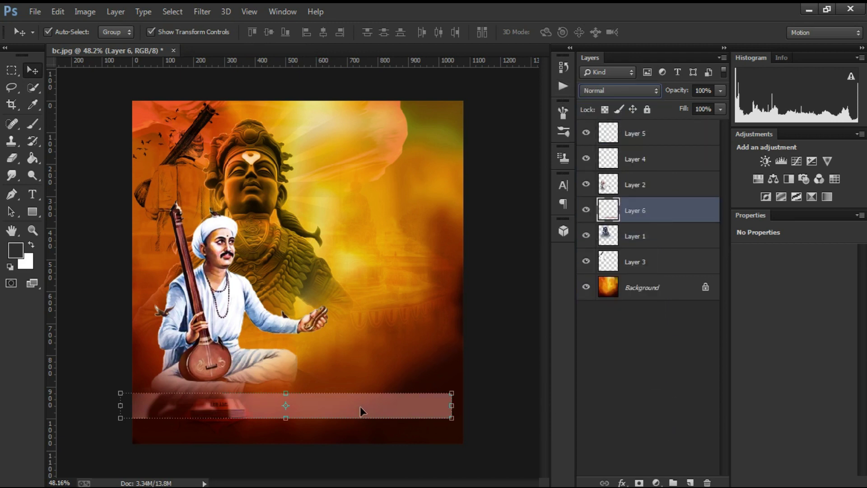
{"action": "left_click_drag", "start_coordinate": [361, 410], "coordinate": [374, 430]}
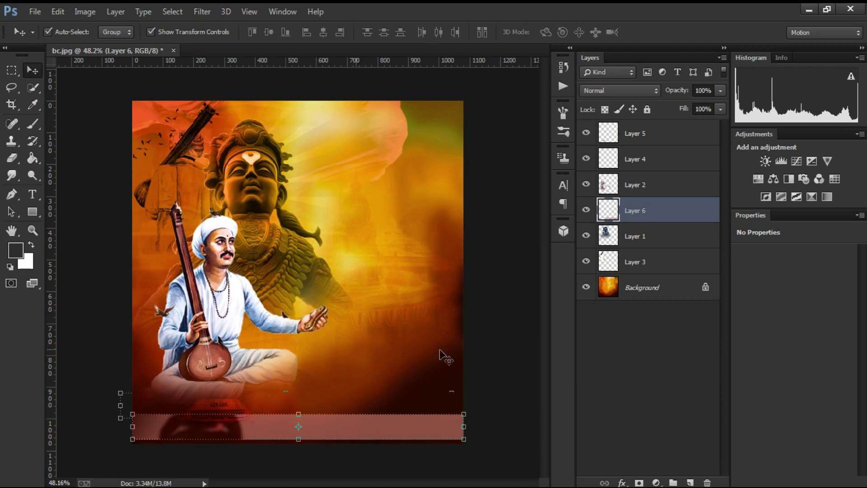
{"action": "left_click", "coordinate": [637, 209], "text": "ctrl"}
Step: Make the book layer visible again and nudge it slightly into place
{"action": "left_click", "coordinate": [645, 161]}
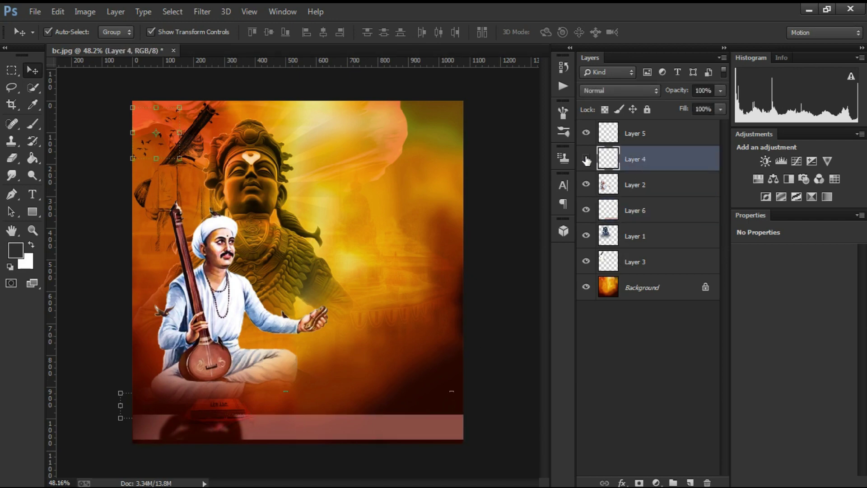
{"action": "left_click", "coordinate": [585, 131]}
{"action": "left_click", "coordinate": [642, 135]}
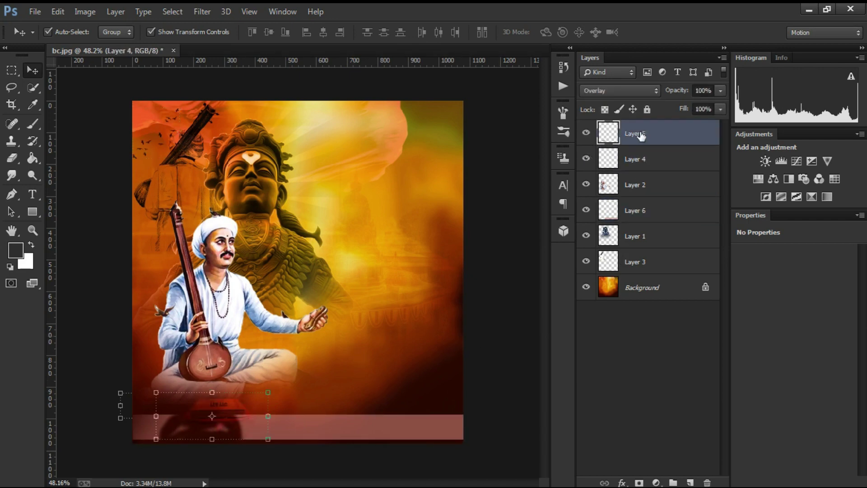
{"action": "left_click", "coordinate": [268, 414]}
{"action": "scroll", "coordinate": [251, 413], "scroll_direction": "up", "scroll_amount": 3}
{"action": "mouse_move", "coordinate": [275, 264]}
{"action": "left_mouse_down"}
{"action": "mouse_move", "coordinate": [263, 279]}
{"action": "mouse_move", "coordinate": [262, 261]}
{"action": "left_mouse_up"}
{"action": "key", "text": "Return"}
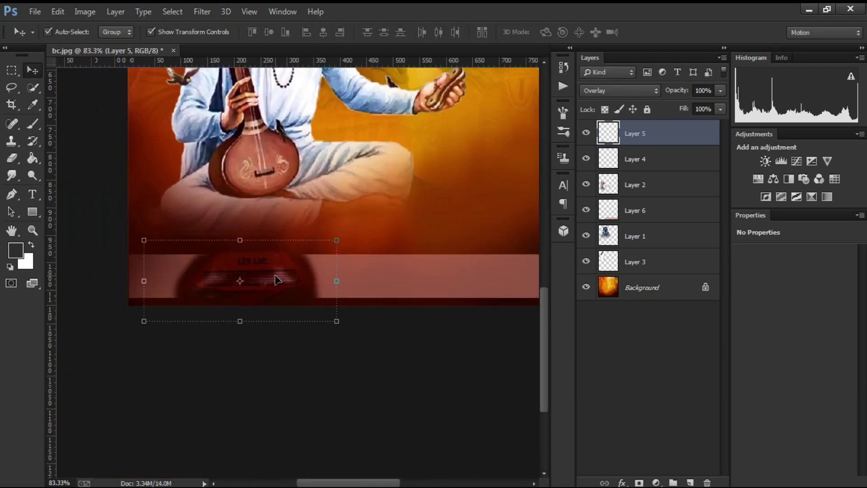
{"action": "left_click", "coordinate": [270, 346]}
Step: Fit the whole banner in view and shift the saint figure slightly left
{"action": "key", "text": "ctrl+0"}
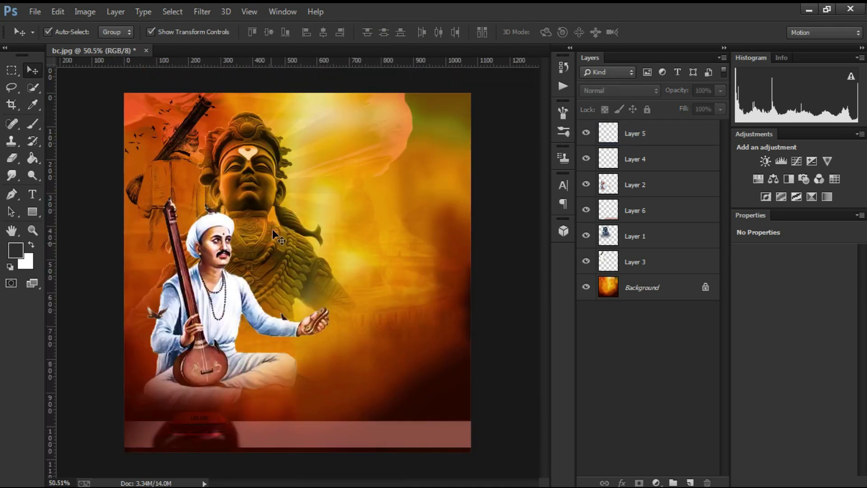
{"action": "scroll", "coordinate": [236, 276], "scroll_direction": "up", "scroll_amount": 1}
{"action": "left_click_drag", "start_coordinate": [379, 246], "coordinate": [362, 244]}
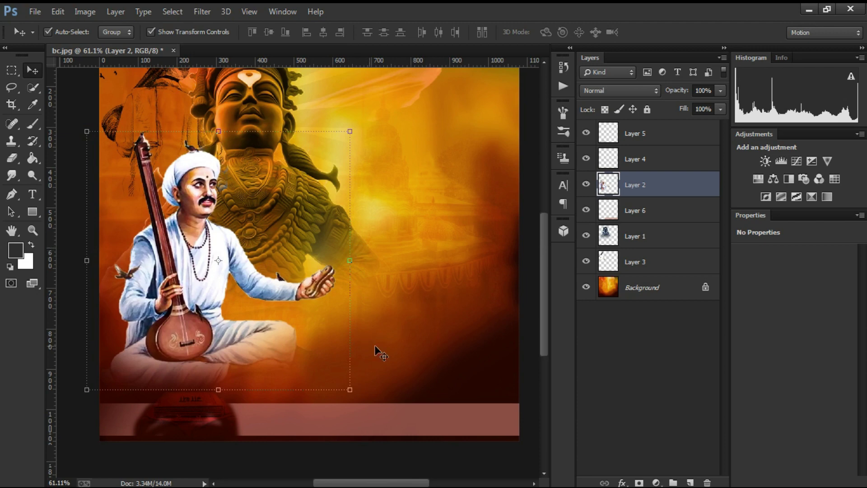
{"action": "left_click", "coordinate": [432, 453]}
{"action": "scroll", "coordinate": [307, 279], "scroll_direction": "down", "scroll_amount": 2}
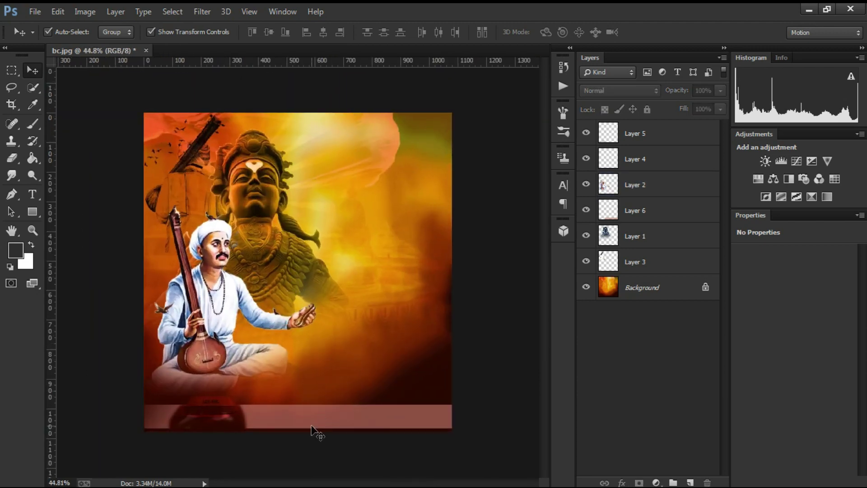
Step: Set the red band at the bottom to Multiply blending
{"action": "left_click", "coordinate": [312, 425]}
{"action": "left_click", "coordinate": [619, 91]}
{"action": "left_click", "coordinate": [597, 130]}
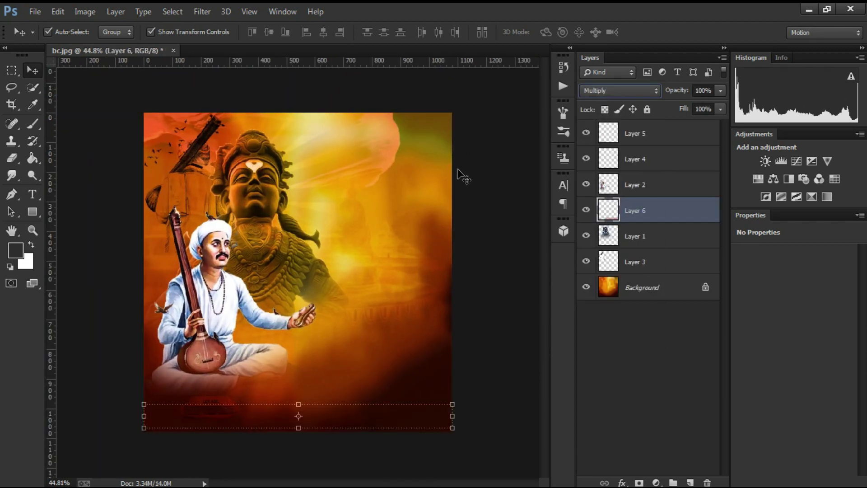
{"action": "left_click", "coordinate": [474, 203]}
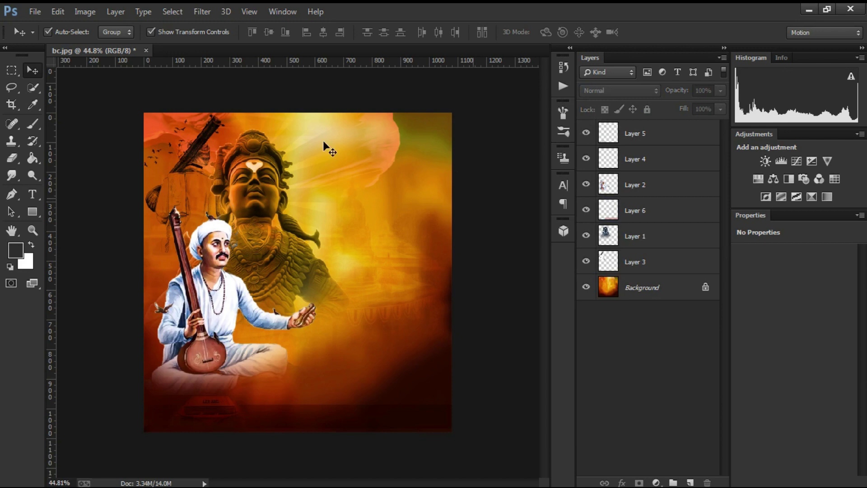
{"action": "key", "text": "ctrl+o"}
Step: Open the date tag image 6.png and drag it into the banner as Layer 7
{"action": "left_click", "coordinate": [237, 121]}
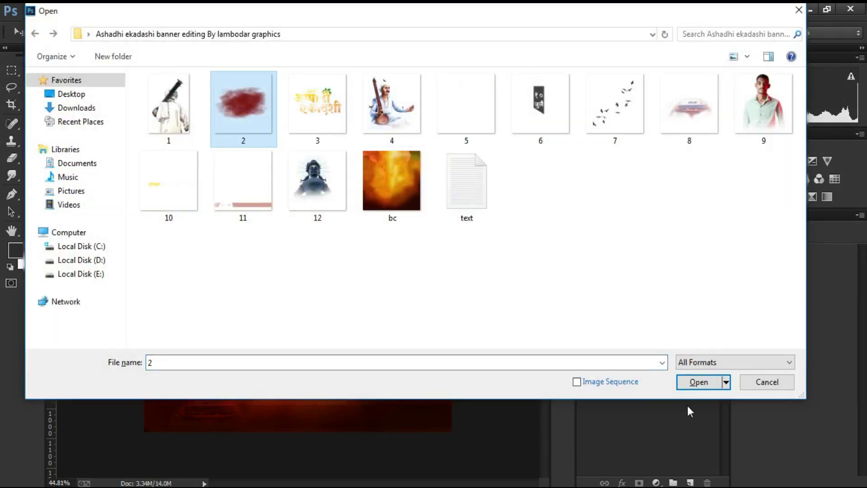
{"action": "double_click", "coordinate": [552, 116]}
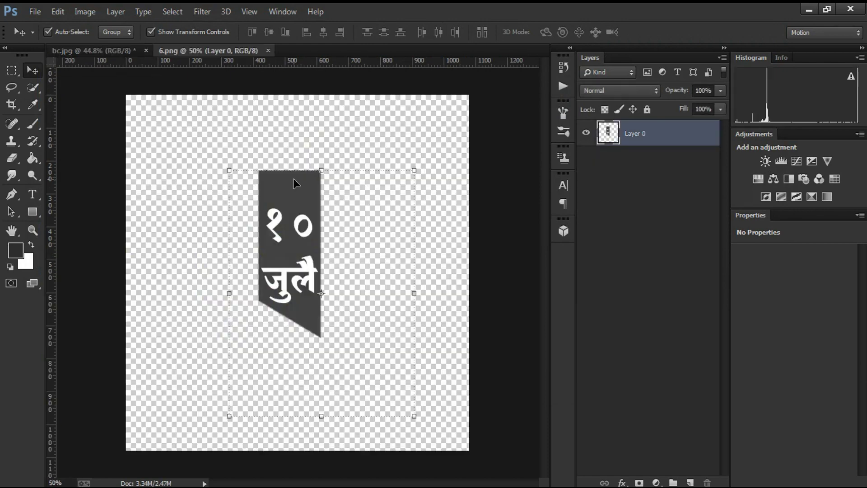
{"action": "left_click_drag", "start_coordinate": [294, 178], "coordinate": [397, 154]}
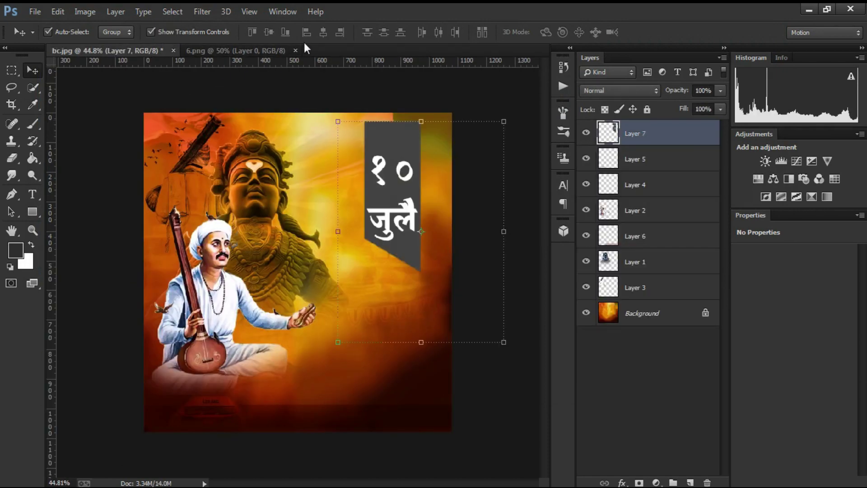
{"action": "left_click", "coordinate": [291, 49]}
Step: Shrink the १० जुलै date tag and push it into the top-right corner
{"action": "key", "text": "ctrl+t"}
{"action": "mouse_move", "coordinate": [504, 121]}
{"action": "left_mouse_down"}
{"action": "mouse_move", "coordinate": [377, 285]}
{"action": "mouse_move", "coordinate": [425, 135]}
{"action": "left_mouse_up"}
{"action": "mouse_move", "coordinate": [450, 172]}
{"action": "left_mouse_down"}
{"action": "mouse_move", "coordinate": [438, 168]}
{"action": "mouse_move", "coordinate": [450, 160]}
{"action": "left_mouse_up"}
{"action": "key", "text": "Return"}
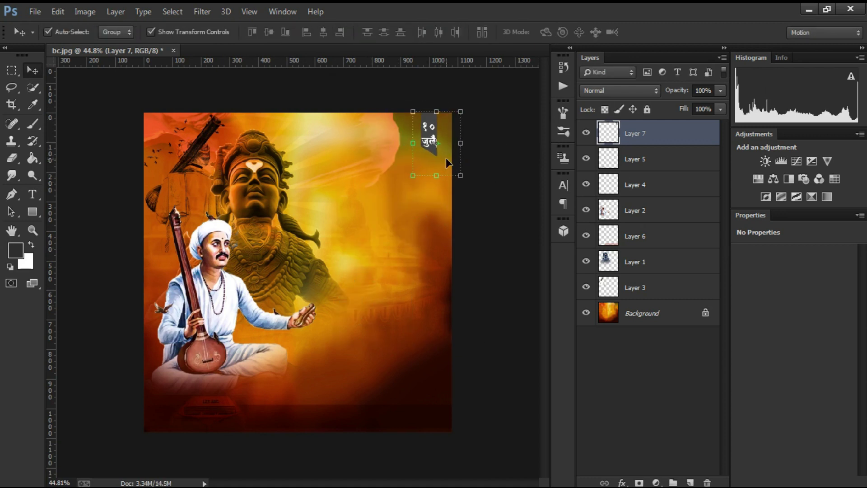
{"action": "left_click", "coordinate": [492, 164]}
Step: Zoom the banner view to 50%, then return to the Move tool
{"action": "key", "text": "z"}
{"action": "left_click", "coordinate": [412, 174]}
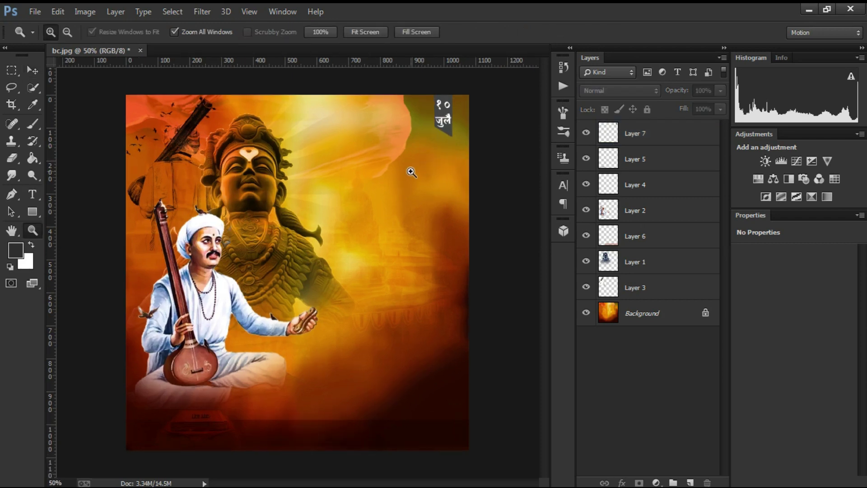
{"action": "key", "text": "v"}
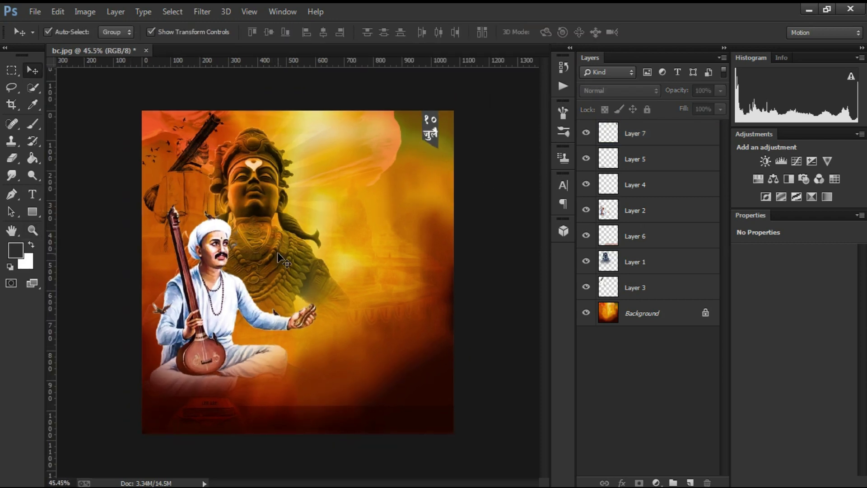
{"action": "key", "text": "ctrl+o"}
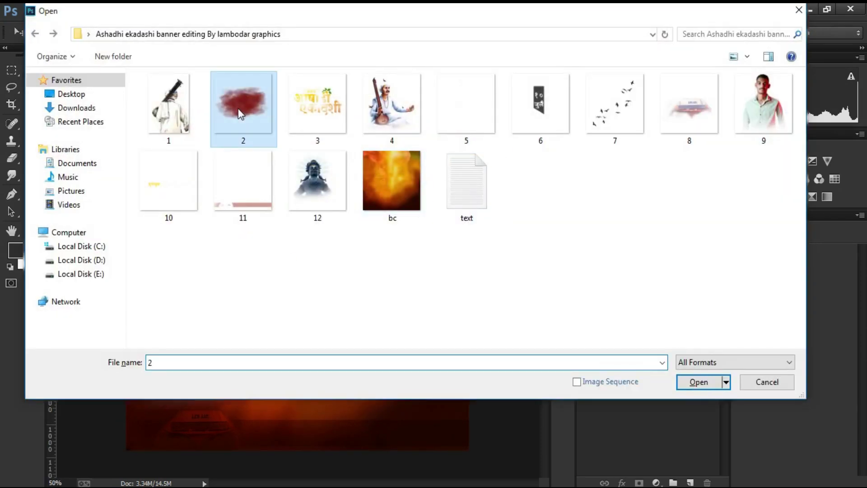
Step: Drag the red smoke from 2.png into the banner, scaled down, right of the deity
{"action": "double_click", "coordinate": [234, 99]}
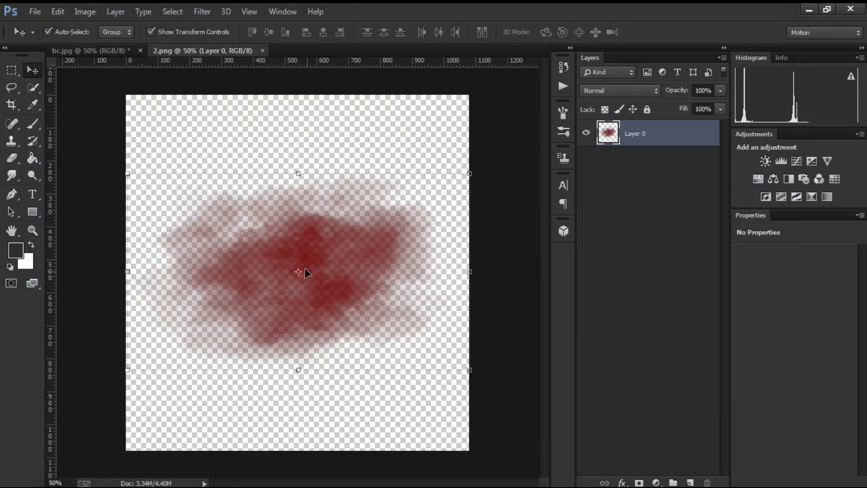
{"action": "left_click_drag", "start_coordinate": [305, 268], "coordinate": [364, 245]}
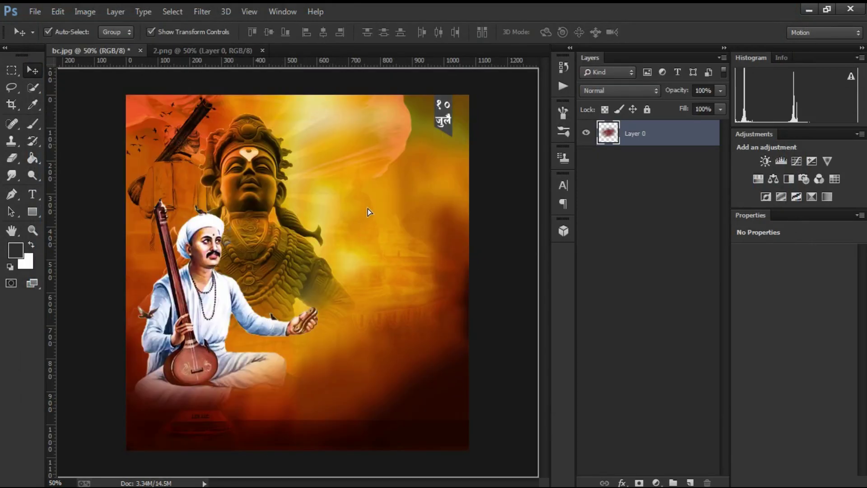
{"action": "left_click_drag", "start_coordinate": [368, 208], "coordinate": [352, 179]}
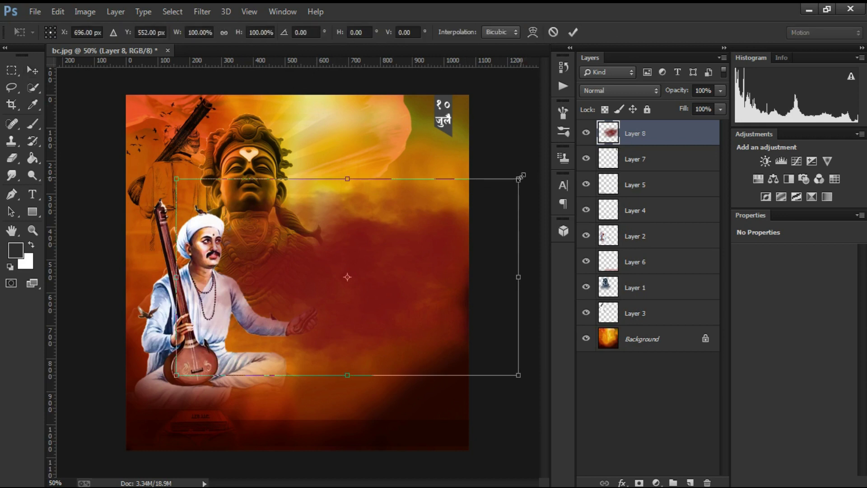
{"action": "left_click_drag", "start_coordinate": [518, 179], "coordinate": [378, 256]}
{"action": "mouse_move", "coordinate": [224, 340]}
{"action": "left_mouse_down"}
{"action": "mouse_move", "coordinate": [413, 224]}
{"action": "mouse_move", "coordinate": [356, 266]}
{"action": "left_mouse_up"}
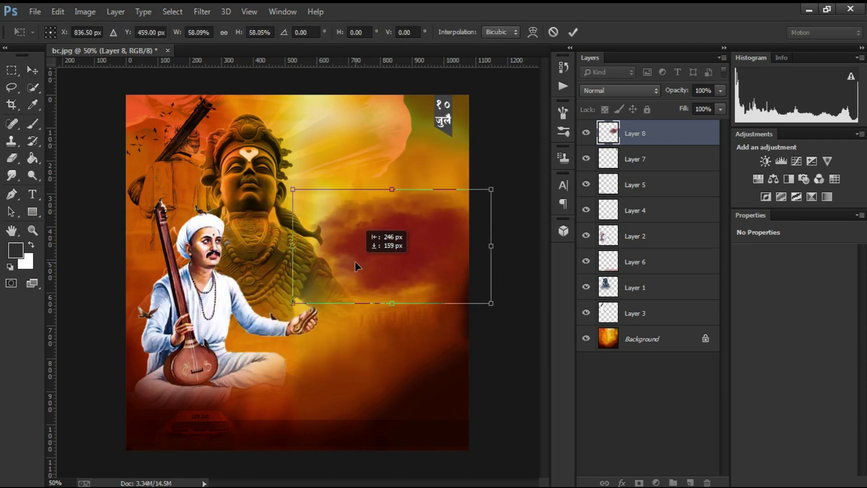
{"action": "left_click_drag", "start_coordinate": [494, 300], "coordinate": [475, 290]}
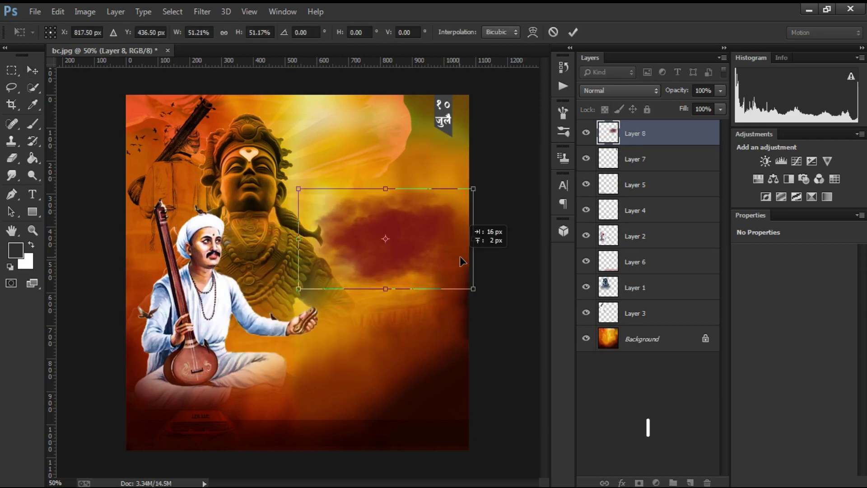
{"action": "key", "text": "Return"}
Step: Shift the deity figure on Layer 1 slightly up and left
{"action": "left_click", "coordinate": [649, 288]}
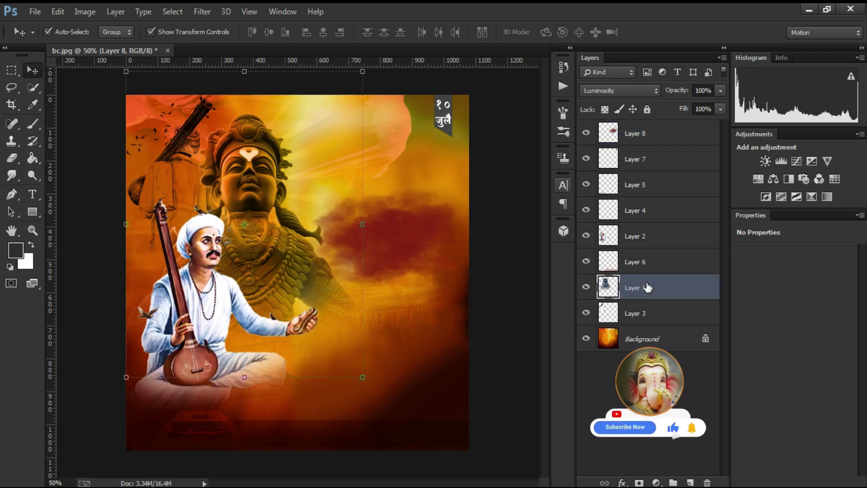
{"action": "left_click", "coordinate": [364, 71]}
{"action": "left_click_drag", "start_coordinate": [348, 90], "coordinate": [347, 92]}
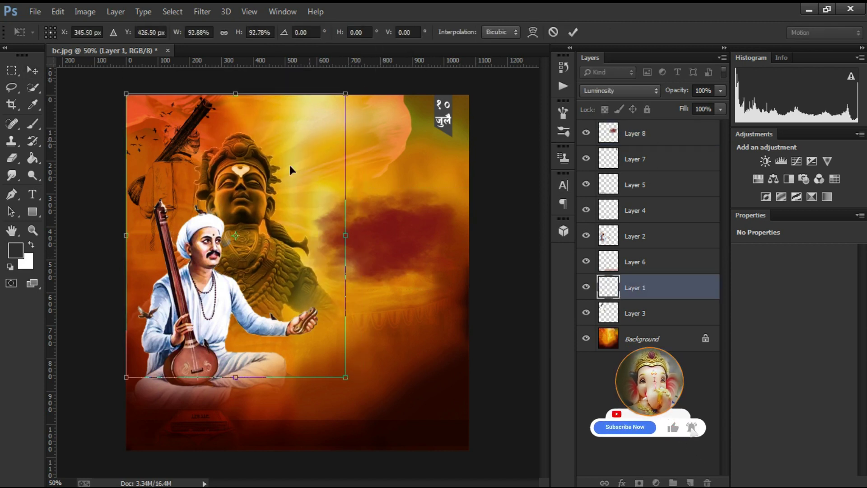
{"action": "left_click_drag", "start_coordinate": [232, 187], "coordinate": [230, 179]}
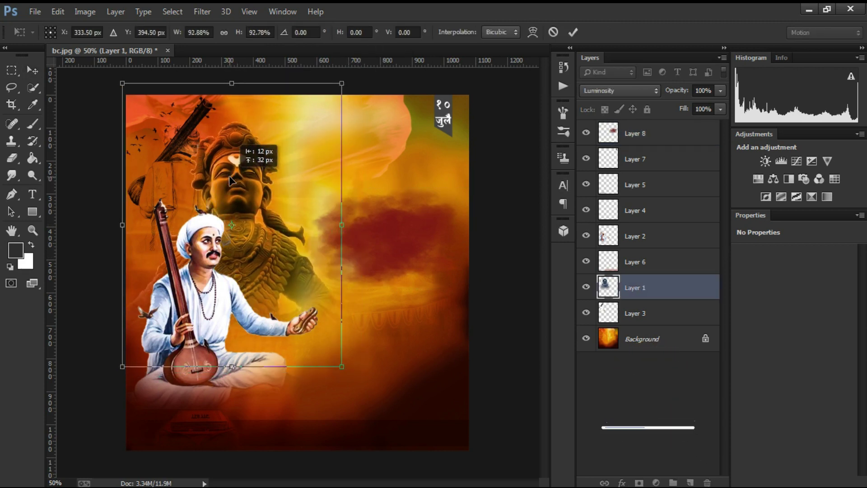
{"action": "key", "text": "Return"}
Step: Nudge the red smoke cloud up and left and commit its position
{"action": "mouse_move", "coordinate": [411, 236]}
{"action": "left_mouse_down"}
{"action": "mouse_move", "coordinate": [376, 222]}
{"action": "mouse_move", "coordinate": [388, 234]}
{"action": "left_mouse_up"}
{"action": "key", "text": "ctrl+t"}
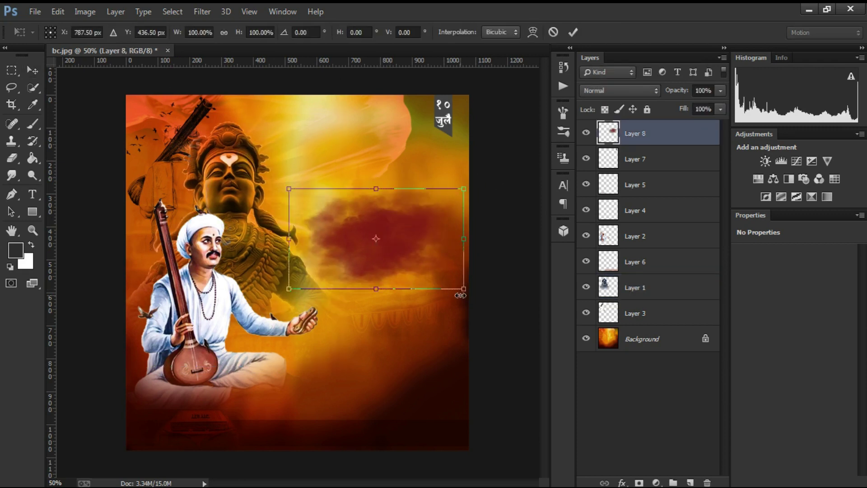
{"action": "left_click", "coordinate": [573, 32]}
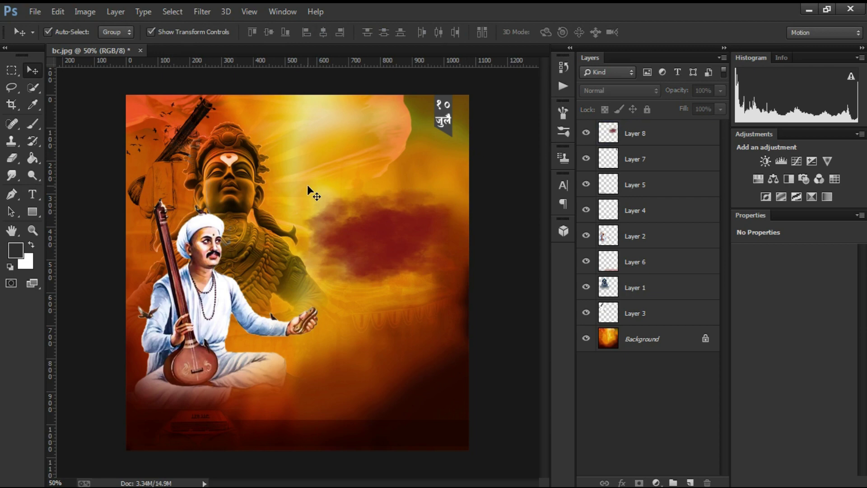
{"action": "key", "text": "ctrl+o"}
{"action": "key", "text": "Escape"}
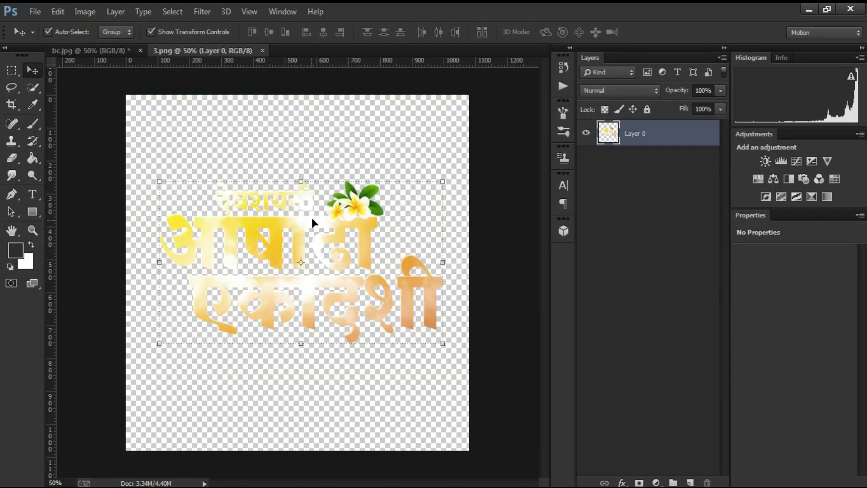
Step: Bring the 3.png Marathi title into bc.jpg, scaled to about 44% over the red cloud
{"action": "mouse_move", "coordinate": [312, 217]}
{"action": "left_mouse_down"}
{"action": "mouse_move", "coordinate": [369, 248]}
{"action": "mouse_move", "coordinate": [368, 162]}
{"action": "left_mouse_up"}
{"action": "left_click_drag", "start_coordinate": [506, 206], "coordinate": [424, 225]}
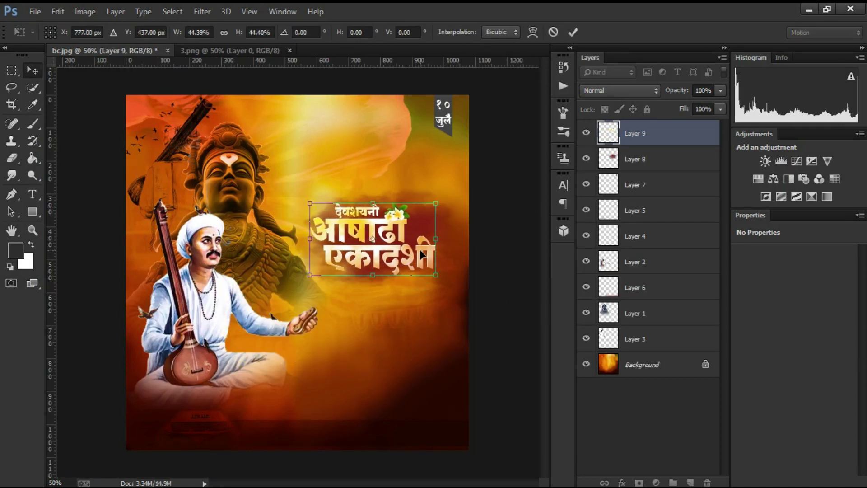
{"action": "key", "text": "Return"}
{"action": "key", "text": "ctrl+o"}
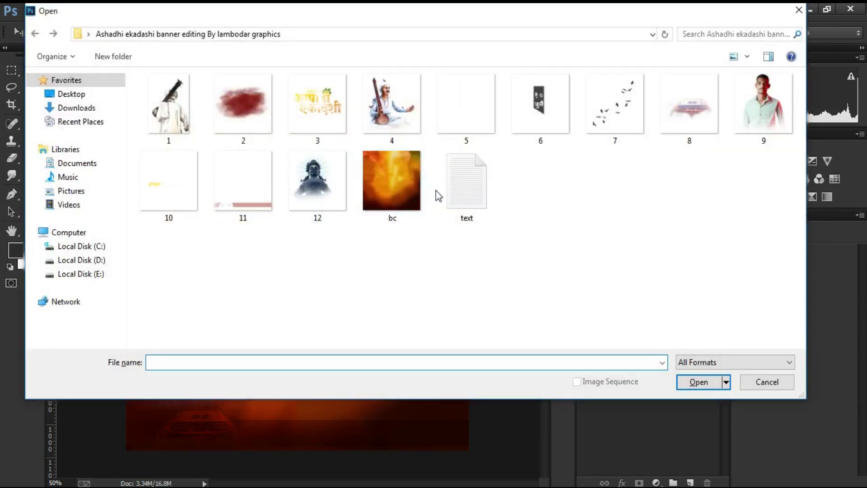
Step: Open the project folder's verse text file in Notepad and select its first line
{"action": "left_click", "coordinate": [768, 388]}
{"action": "left_click", "coordinate": [808, 10]}
{"action": "double_click", "coordinate": [257, 75]}
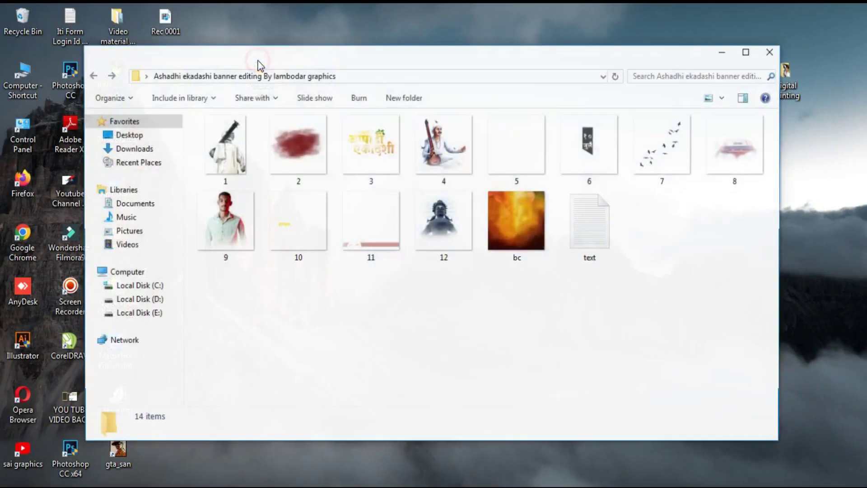
{"action": "double_click", "coordinate": [587, 226]}
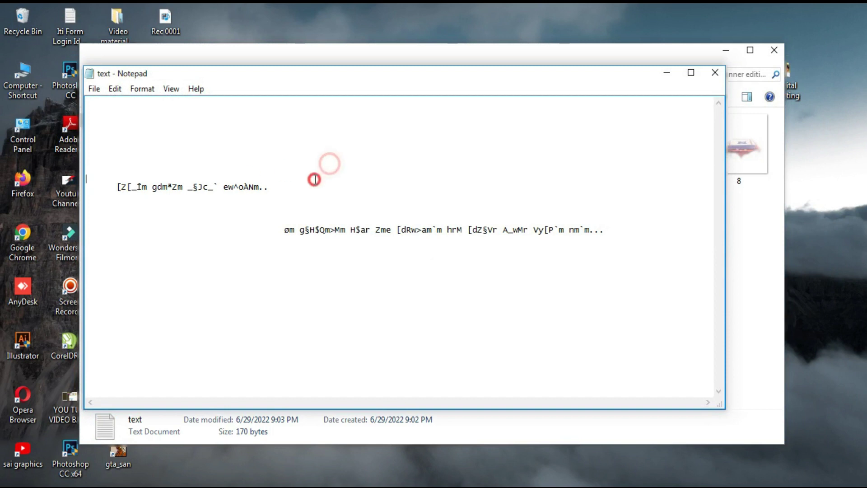
{"action": "left_click", "coordinate": [315, 179]}
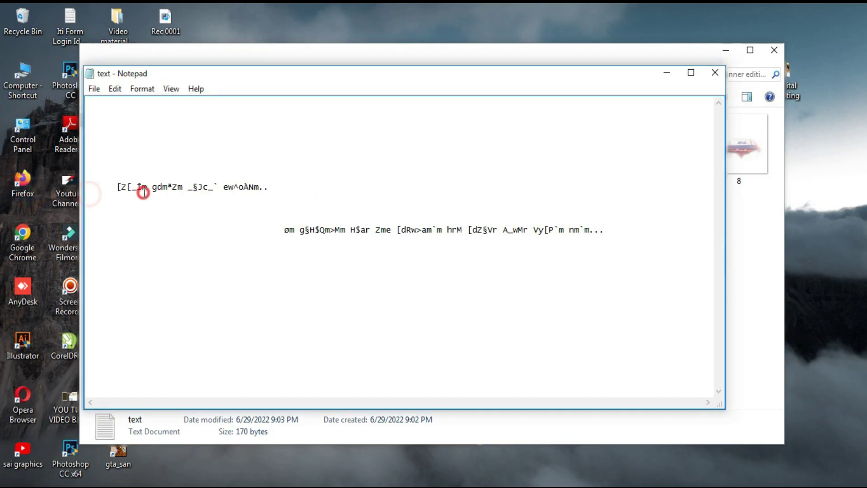
{"action": "left_click_drag", "start_coordinate": [144, 192], "coordinate": [120, 181]}
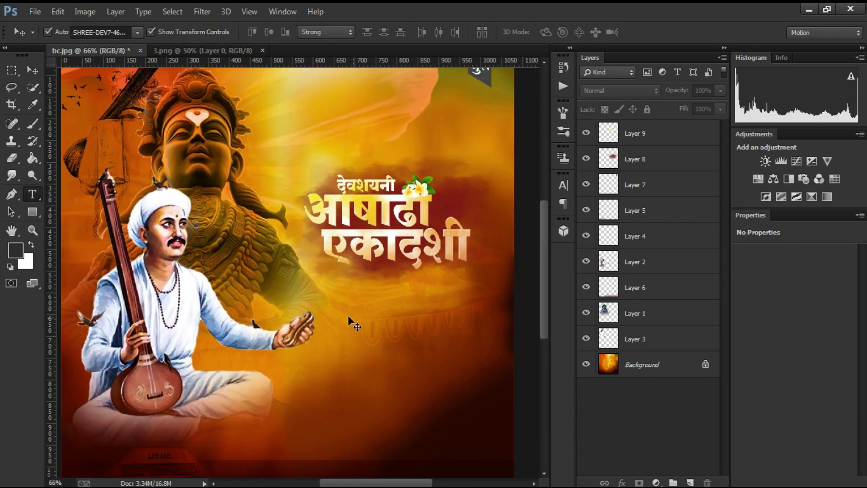
Step: Paste the verse line as right-aligned text and shrink it beneath the title
{"action": "key", "text": "t"}
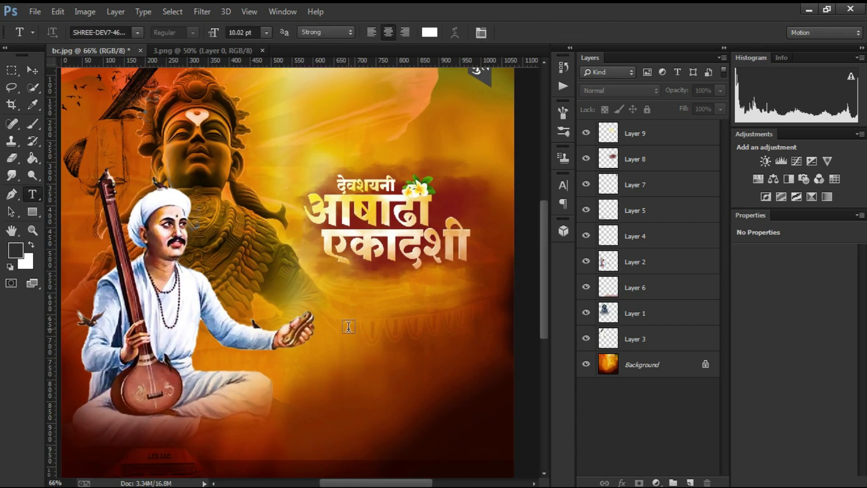
{"action": "left_click", "coordinate": [348, 325]}
{"action": "key", "text": "ctrl+v"}
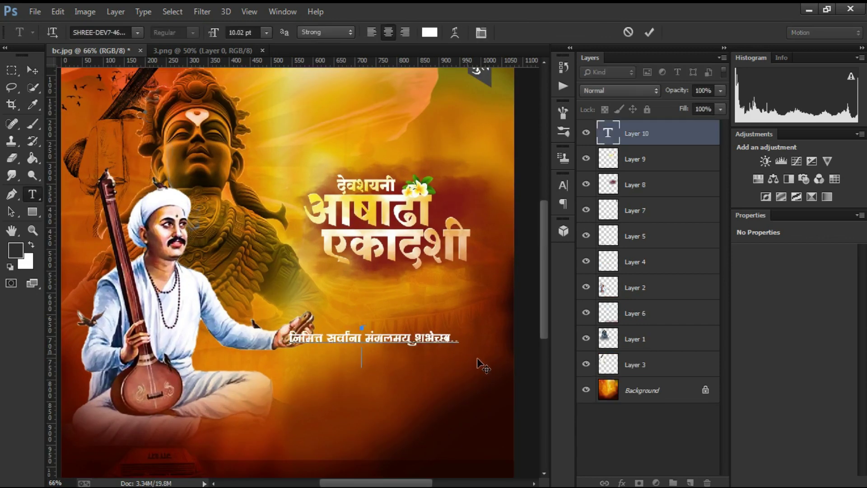
{"action": "key", "text": "ctrl+shift+r"}
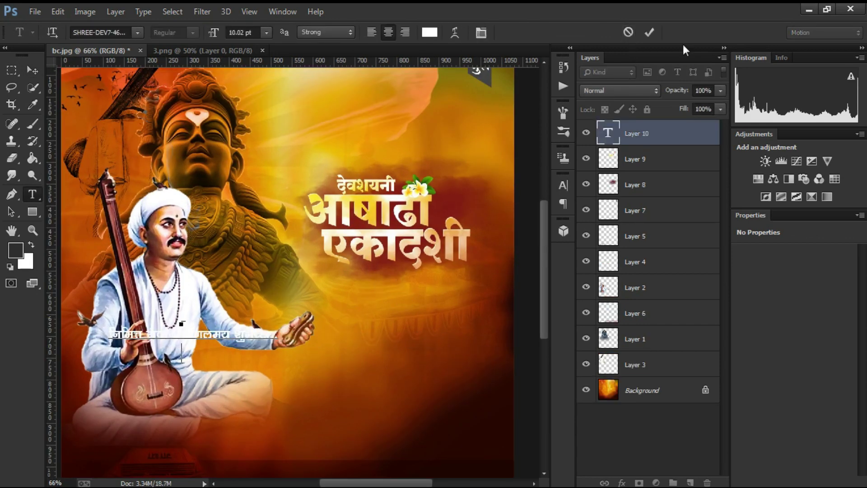
{"action": "key", "text": "ctrl+Return"}
{"action": "key", "text": "v"}
{"action": "left_click_drag", "start_coordinate": [257, 330], "coordinate": [467, 276]}
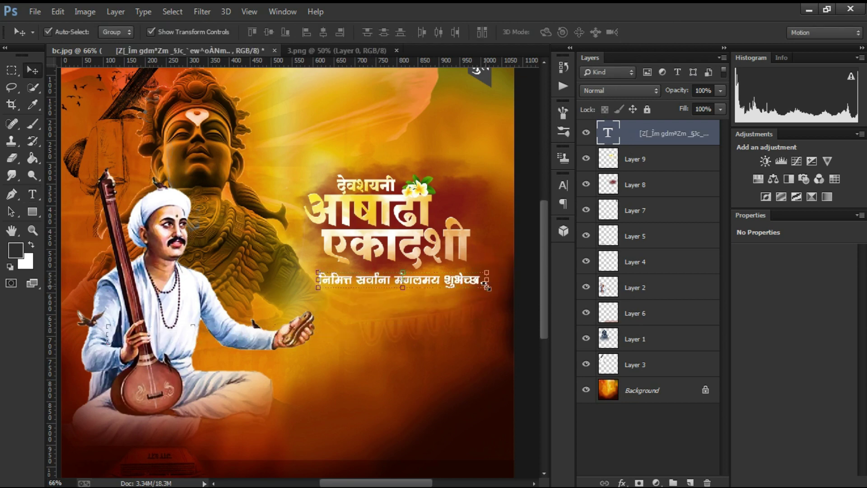
{"action": "key", "text": "ctrl+t"}
{"action": "mouse_move", "coordinate": [494, 306]}
{"action": "left_mouse_down"}
{"action": "mouse_move", "coordinate": [447, 295]}
{"action": "mouse_move", "coordinate": [475, 277]}
{"action": "left_mouse_up"}
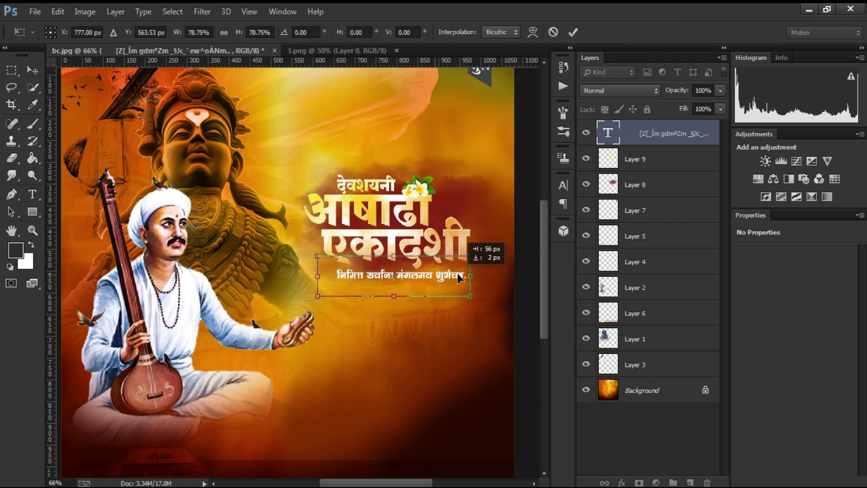
{"action": "key", "text": "Return"}
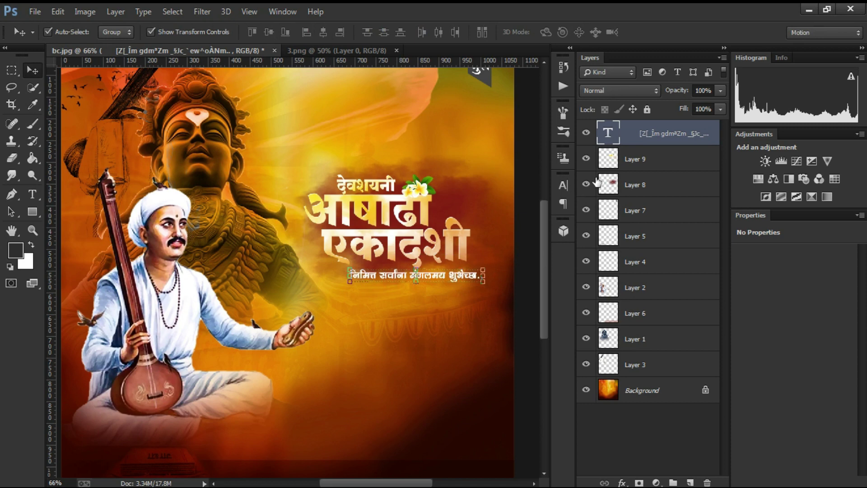
Step: Recolour the greeting line's text pale yellow
{"action": "key", "text": "t"}
{"action": "left_click", "coordinate": [371, 278]}
{"action": "key", "text": "ctrl+a"}
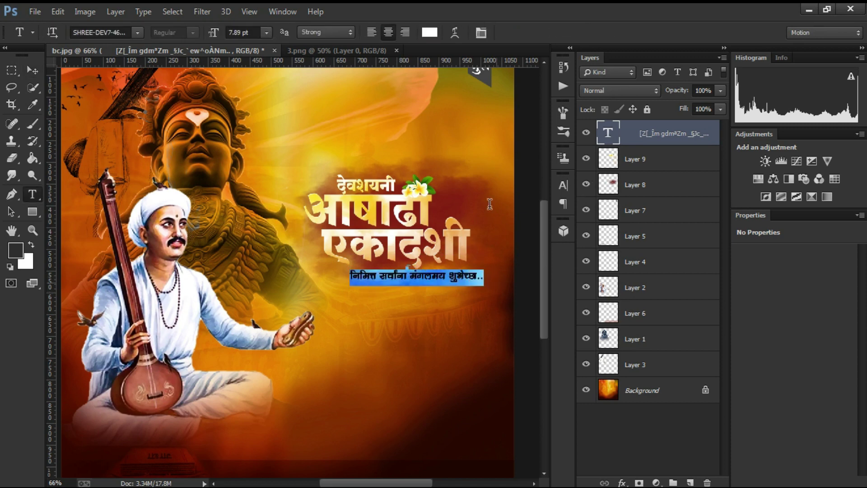
{"action": "key", "text": "ctrl+h"}
{"action": "left_click", "coordinate": [430, 32]}
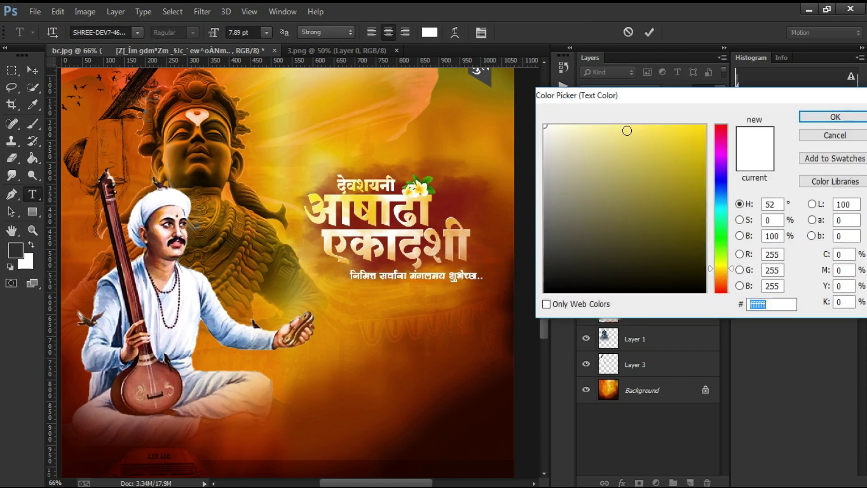
{"action": "left_click_drag", "start_coordinate": [627, 130], "coordinate": [618, 121]}
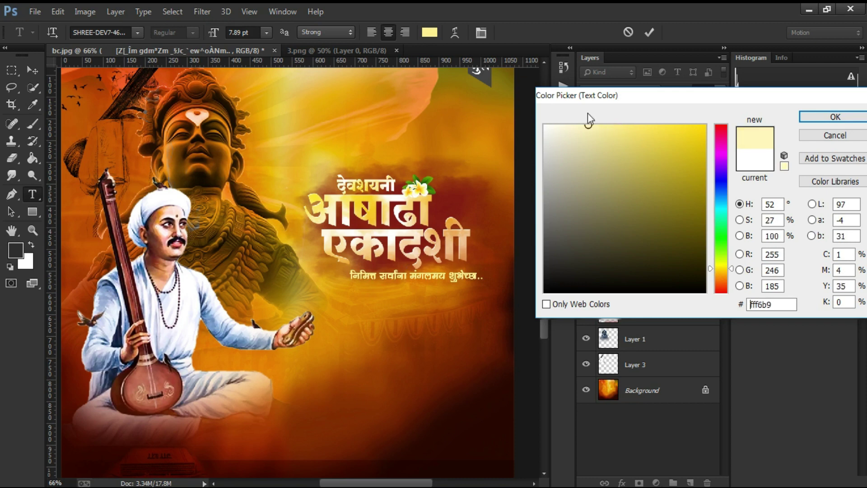
{"action": "left_click", "coordinate": [835, 116]}
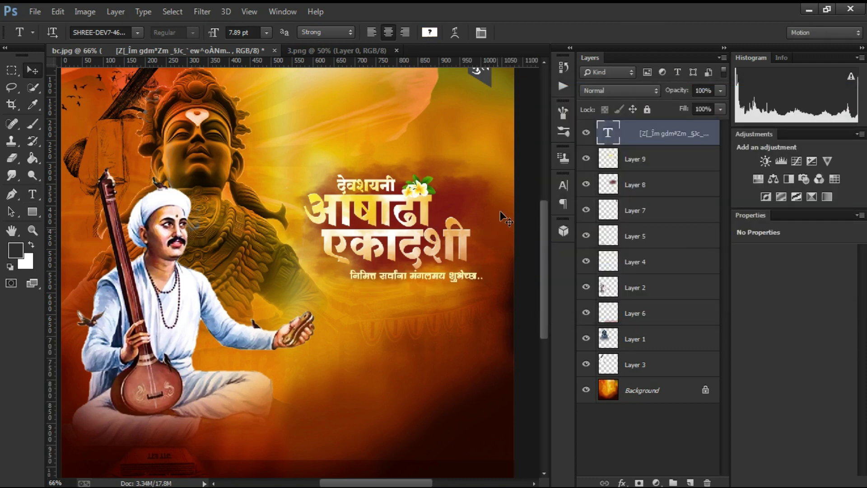
{"action": "key", "text": "ctrl+Return"}
{"action": "key", "text": "v"}
{"action": "key", "text": "ctrl+minus"}
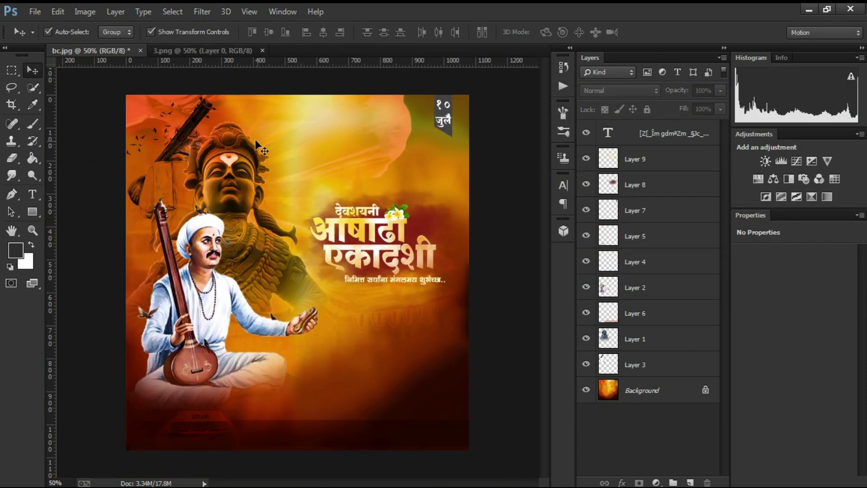
Step: Open 5.png and drag its line-art figure toward the banner
{"action": "key", "text": "ctrl+o"}
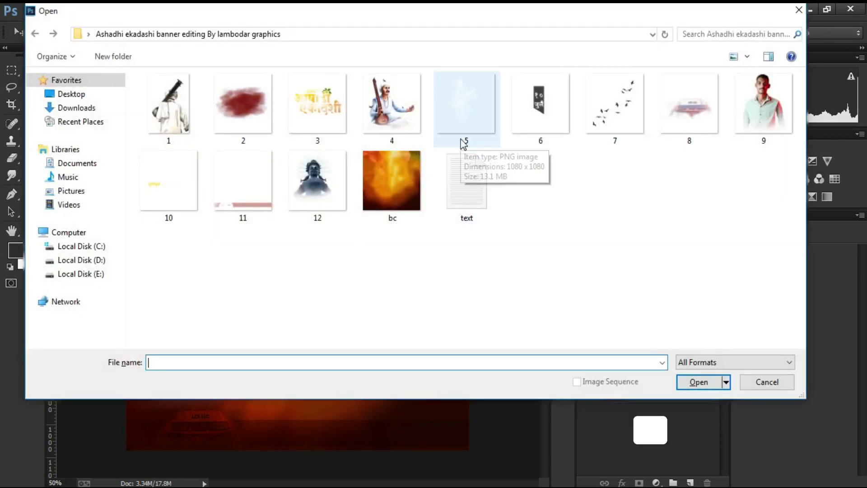
{"action": "key", "text": "Escape"}
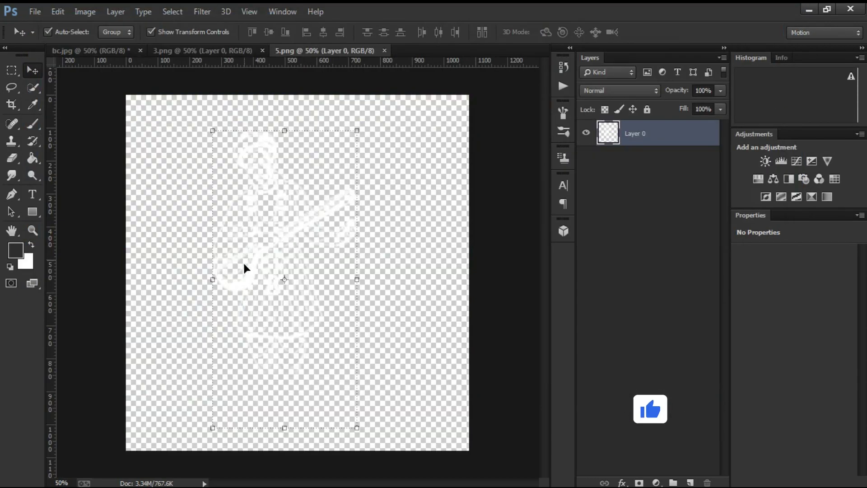
{"action": "left_click_drag", "start_coordinate": [244, 269], "coordinate": [369, 260]}
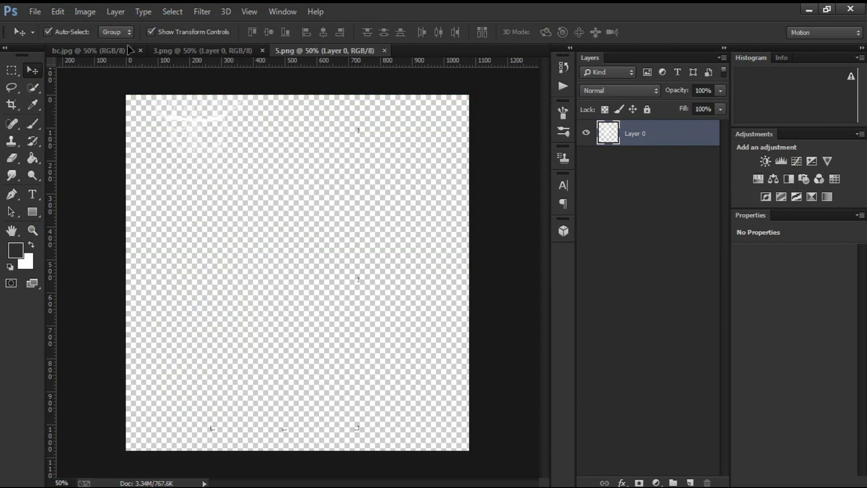
Step: Place the 5.png line-art saint as small Layer 10 beside the title flowers
{"action": "left_click_drag", "start_coordinate": [409, 226], "coordinate": [409, 226]}
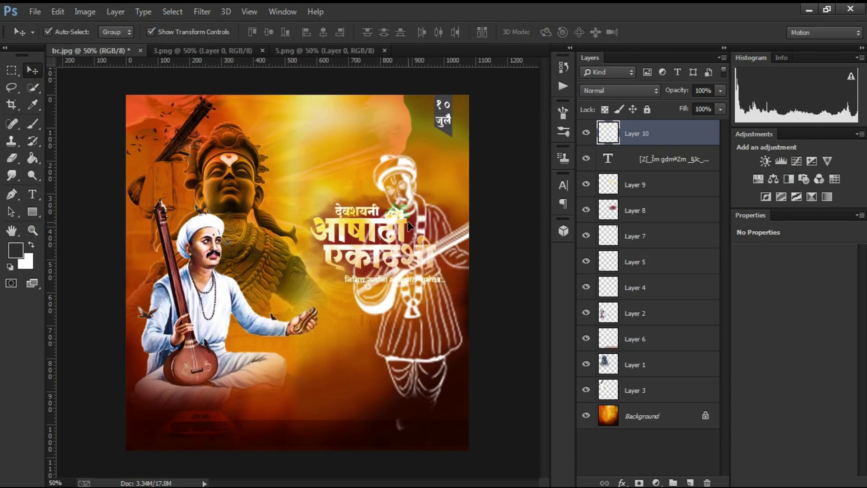
{"action": "key", "text": "ctrl+t"}
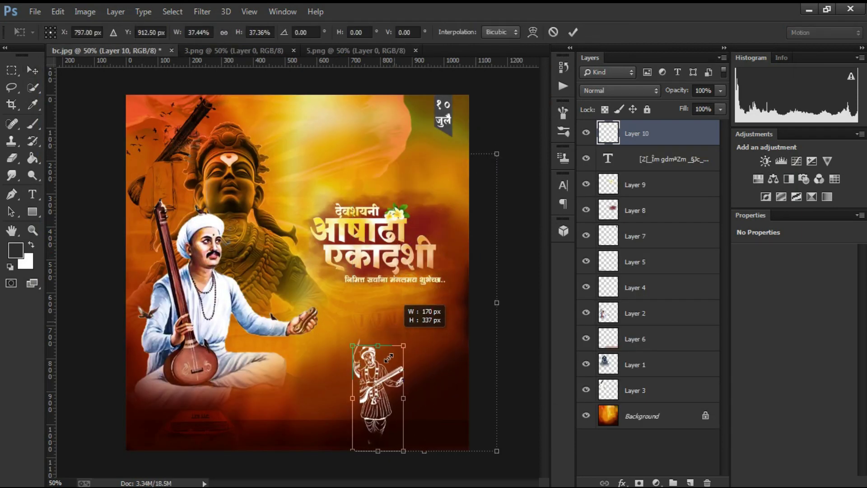
{"action": "mouse_move", "coordinate": [496, 149]}
{"action": "left_mouse_down"}
{"action": "mouse_move", "coordinate": [383, 390]}
{"action": "mouse_move", "coordinate": [426, 219]}
{"action": "left_mouse_up"}
{"action": "key", "text": "Return"}
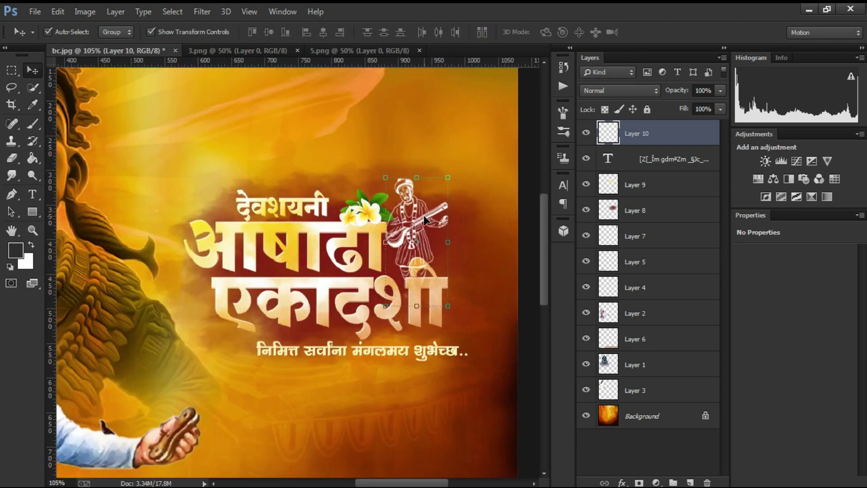
{"action": "scroll", "coordinate": [427, 219], "scroll_direction": "up", "scroll_amount": 5}
{"action": "left_click_drag", "start_coordinate": [352, 235], "coordinate": [351, 210]}
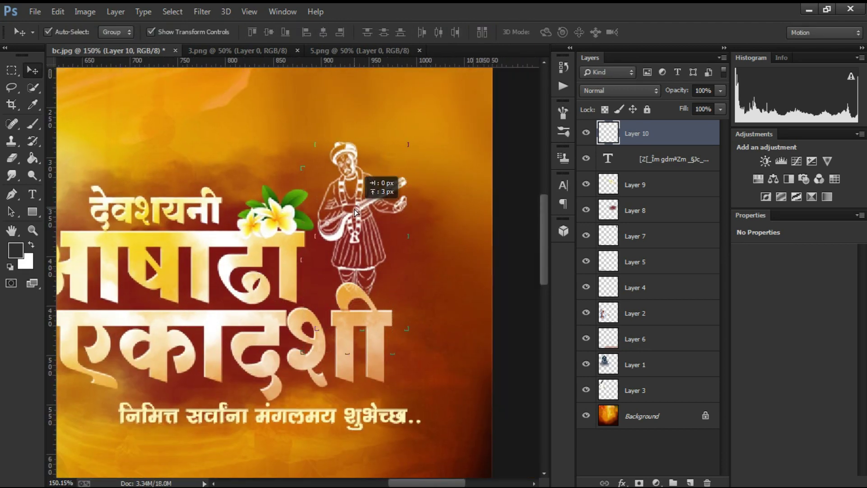
{"action": "scroll", "coordinate": [475, 201], "scroll_direction": "down", "scroll_amount": 6}
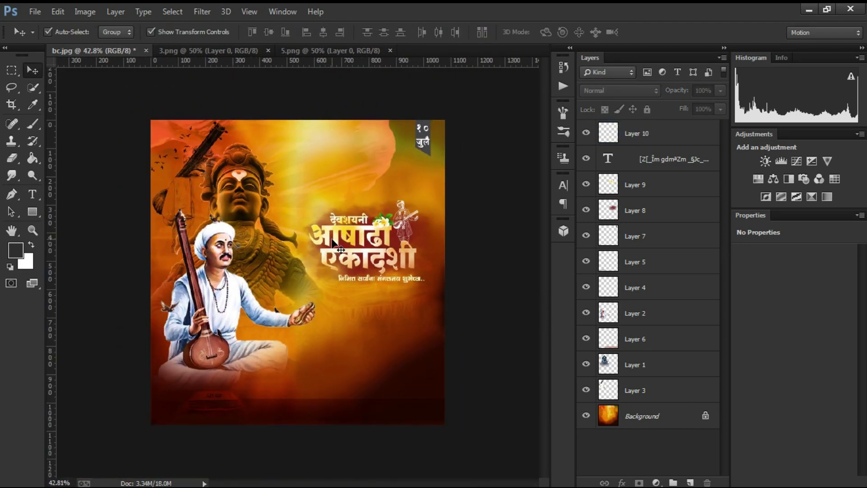
{"action": "scroll", "coordinate": [332, 241], "scroll_direction": "up", "scroll_amount": 1}
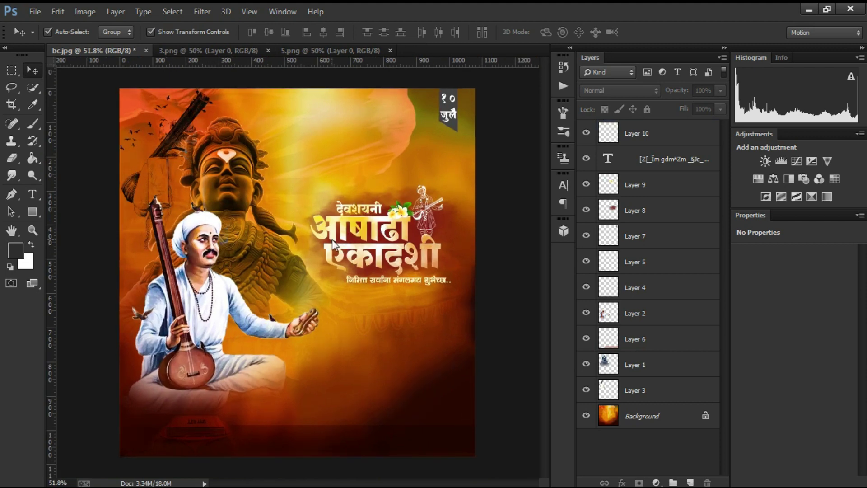
{"action": "key", "text": "ctrl+o"}
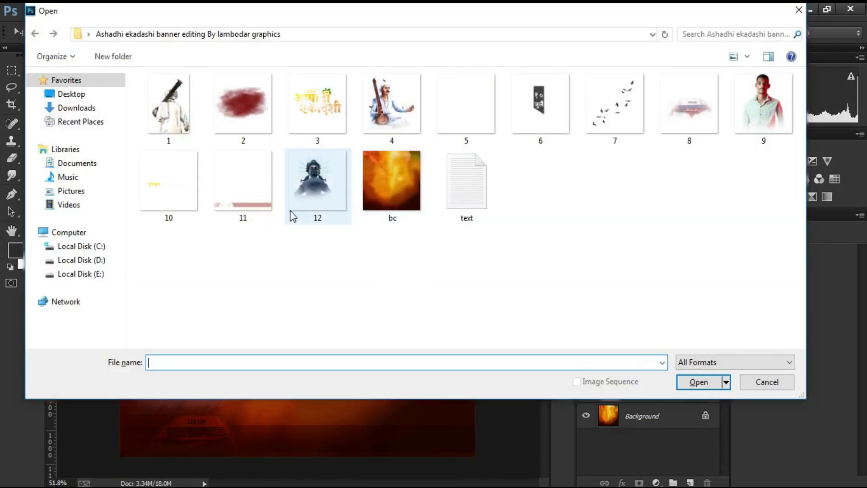
Step: Add the 2.png red smoke as Layer 11, shrunk and centred across the banner's top
{"action": "key", "text": "Escape"}
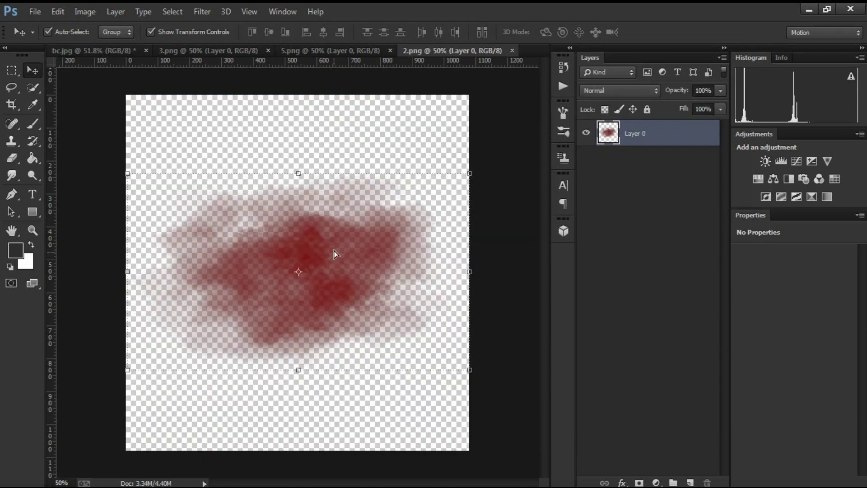
{"action": "left_click_drag", "start_coordinate": [334, 250], "coordinate": [136, 50]}
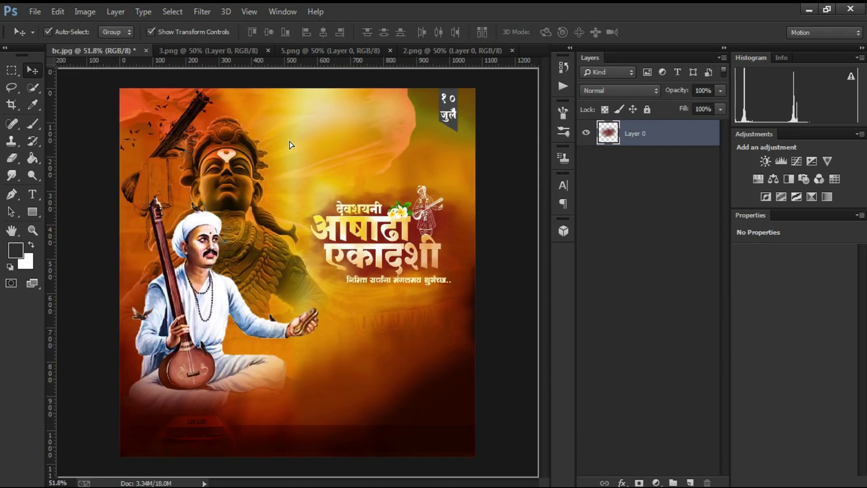
{"action": "left_click_drag", "start_coordinate": [288, 142], "coordinate": [289, 142]}
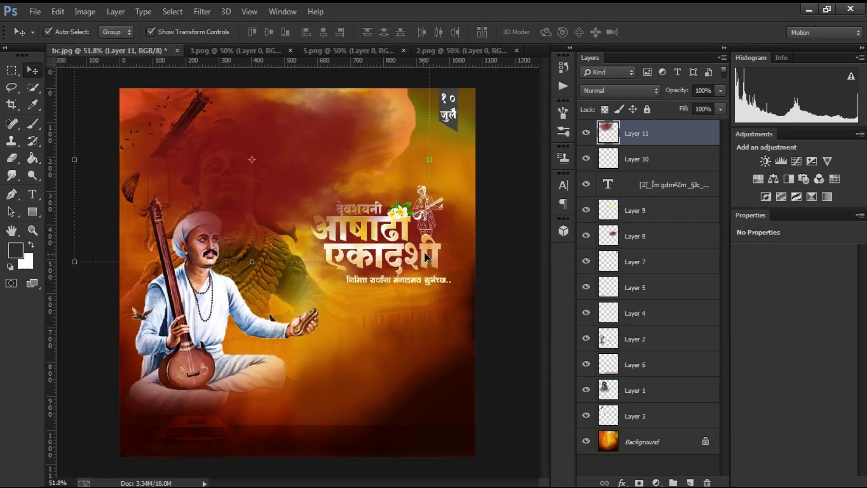
{"action": "key", "text": "ctrl+t"}
{"action": "left_click_drag", "start_coordinate": [429, 262], "coordinate": [203, 132]}
{"action": "left_click_drag", "start_coordinate": [140, 95], "coordinate": [431, 148]}
{"action": "left_click_drag", "start_coordinate": [361, 151], "coordinate": [368, 141]}
{"action": "left_click_drag", "start_coordinate": [402, 165], "coordinate": [303, 130]}
{"action": "key", "text": "Return"}
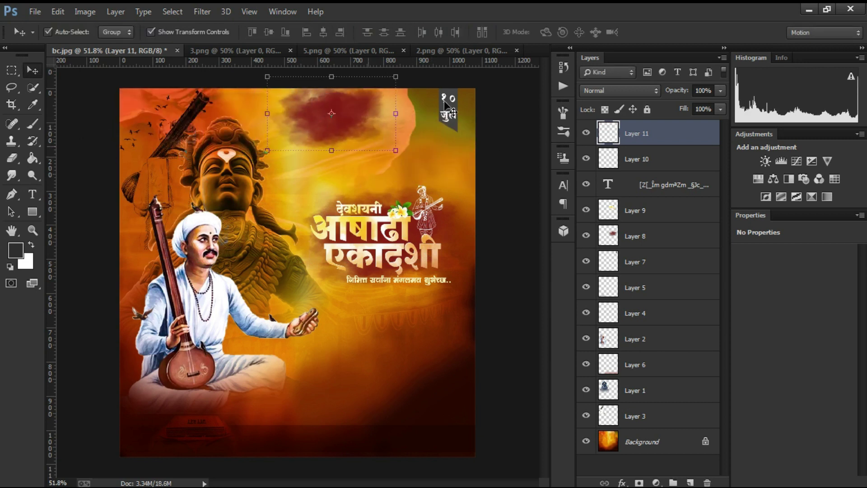
Step: Close the 5.png and 3.png documents and select the second verse line in Notepad
{"action": "left_click", "coordinate": [422, 50]}
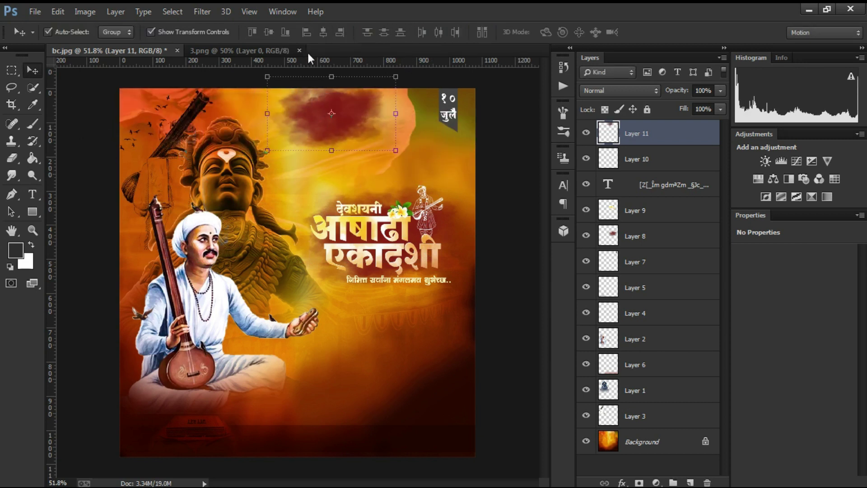
{"action": "left_click", "coordinate": [299, 50]}
{"action": "key", "text": "alt+Tab"}
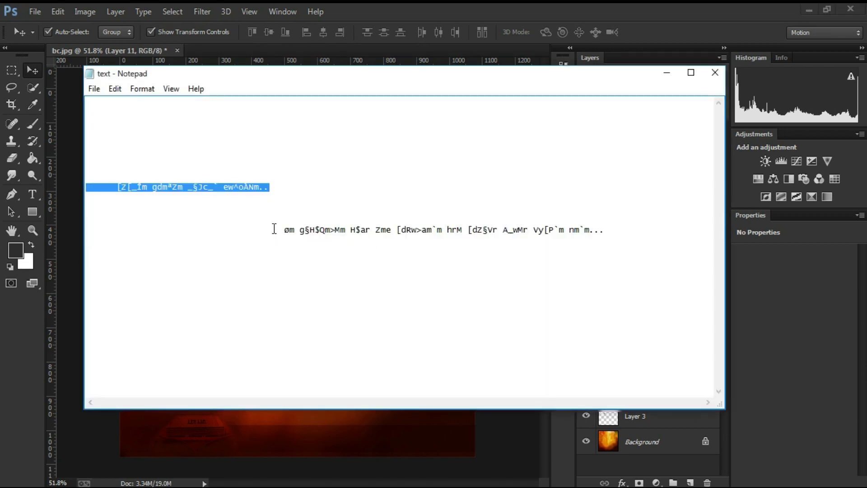
{"action": "double_click", "coordinate": [274, 229]}
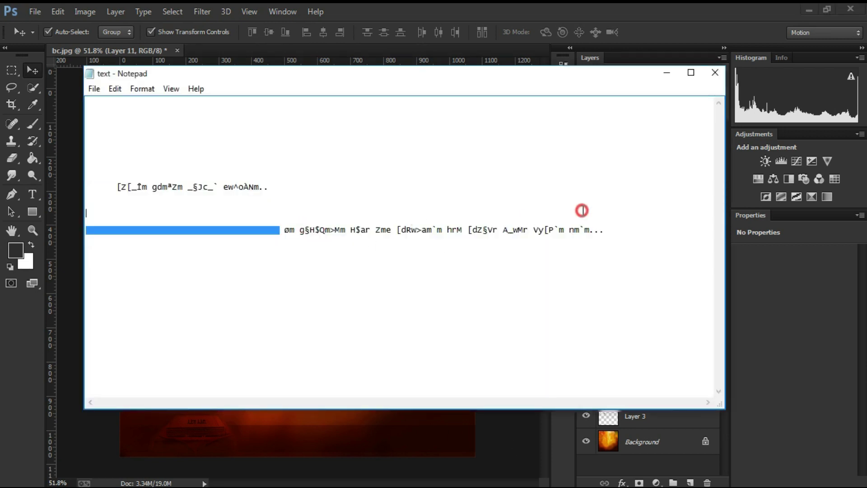
{"action": "left_click", "coordinate": [291, 228]}
{"action": "left_click_drag", "start_coordinate": [287, 231], "coordinate": [612, 238]}
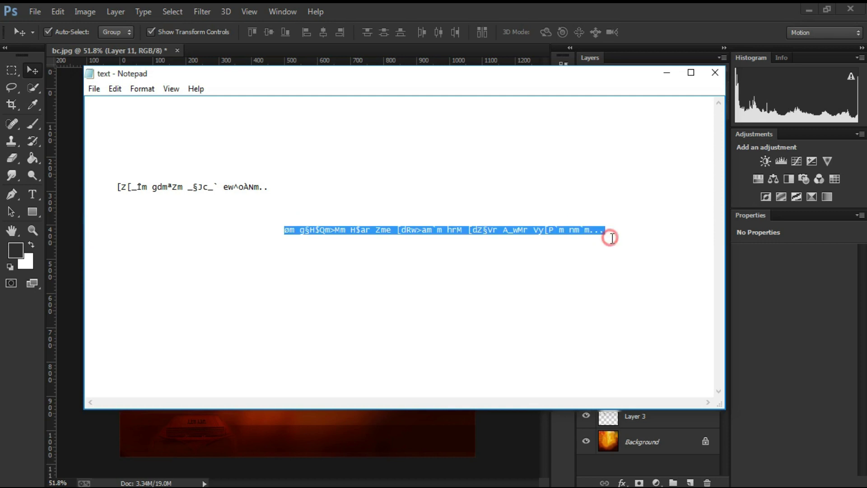
{"action": "left_click", "coordinate": [462, 421]}
Step: Paste the three-line verse as white text and move it to the banner's top
{"action": "key", "text": "t"}
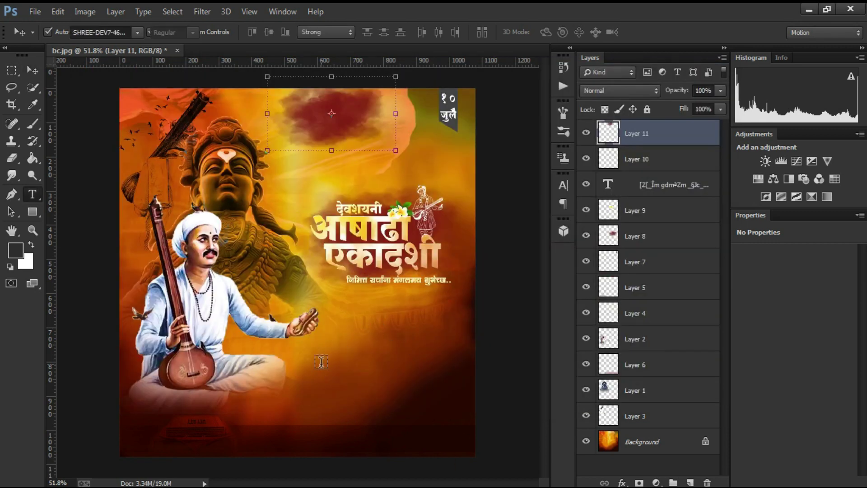
{"action": "left_click", "coordinate": [321, 368]}
{"action": "key", "text": "ctrl+v"}
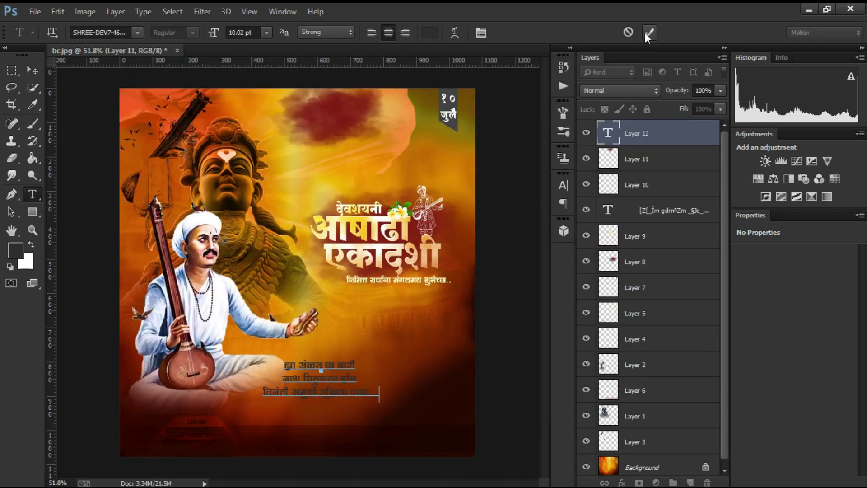
{"action": "left_click_drag", "start_coordinate": [397, 389], "coordinate": [252, 338]}
{"action": "left_click", "coordinate": [429, 32]}
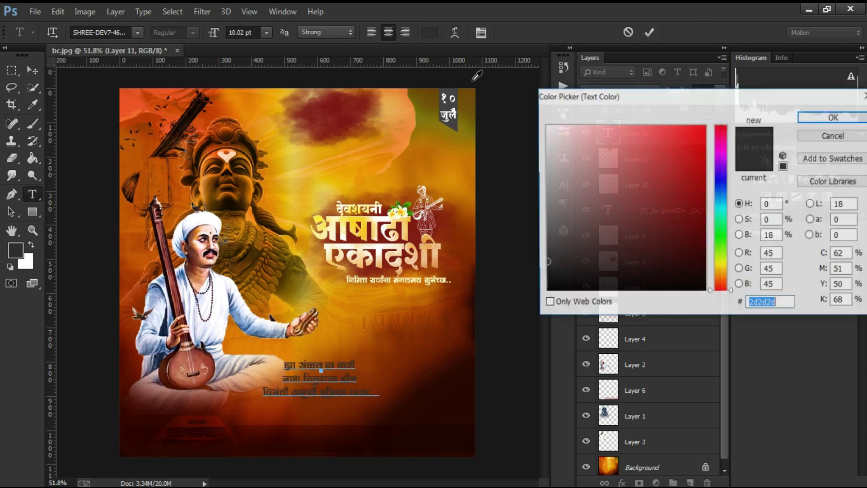
{"action": "left_click", "coordinate": [835, 117]}
{"action": "left_click", "coordinate": [649, 32]}
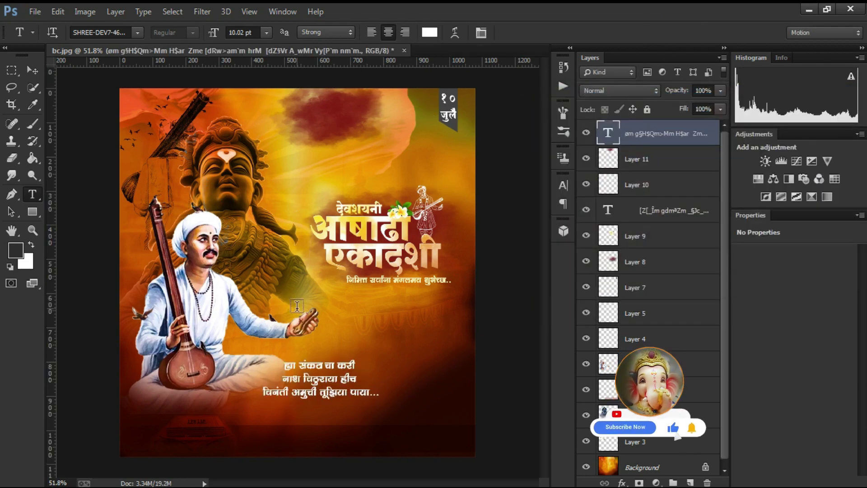
{"action": "key", "text": "v"}
{"action": "left_click_drag", "start_coordinate": [337, 400], "coordinate": [342, 134]}
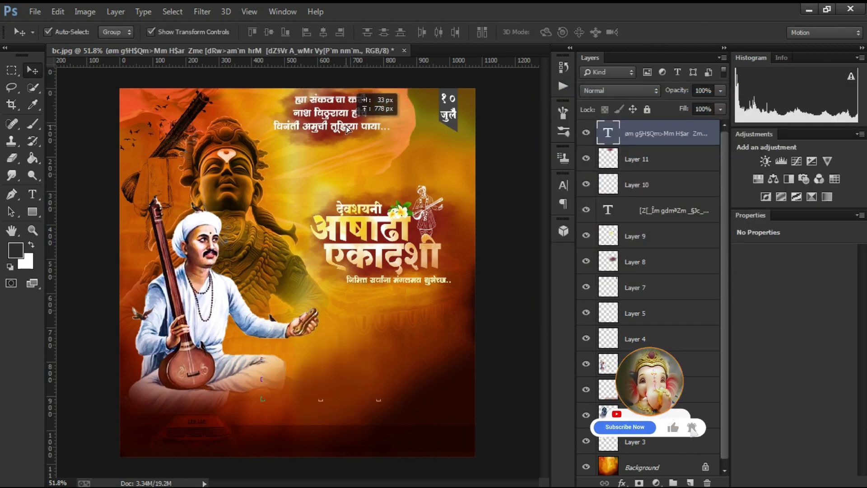
{"action": "left_click", "coordinate": [329, 216]}
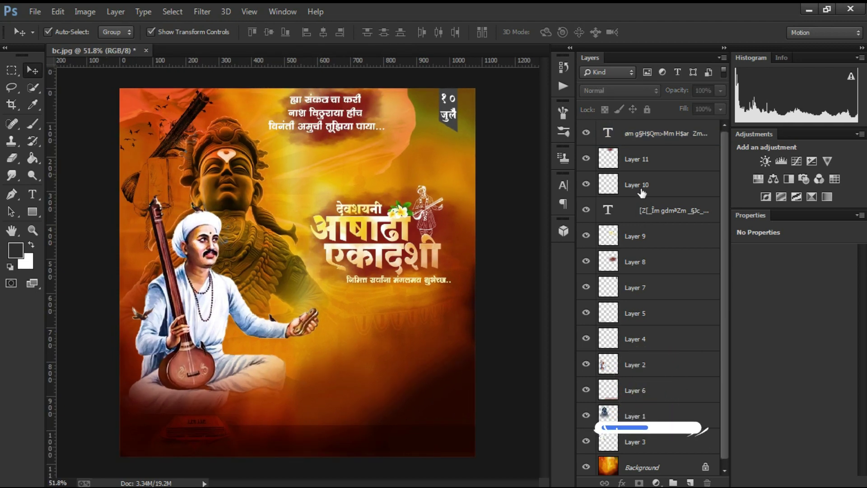
Step: Lower the red smoke Layer 11 to 82% opacity
{"action": "left_click", "coordinate": [620, 150]}
{"action": "left_click_drag", "start_coordinate": [673, 91], "coordinate": [674, 90]}
{"action": "left_click", "coordinate": [304, 280]}
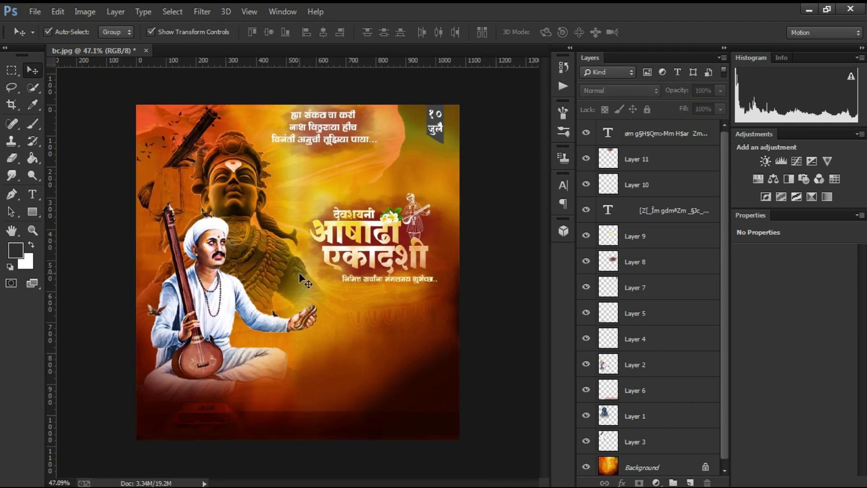
Step: Open the person photo 9.png and drag it toward the banner
{"action": "key", "text": "ctrl+o"}
{"action": "double_click", "coordinate": [765, 107]}
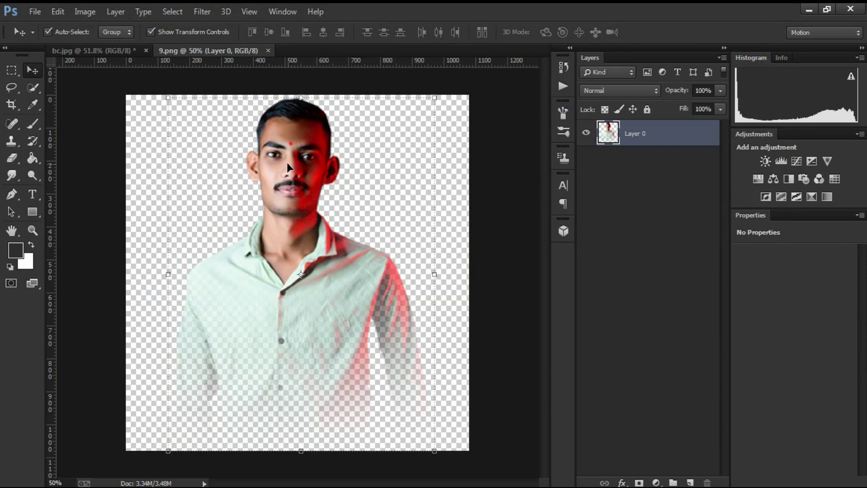
{"action": "left_click_drag", "start_coordinate": [288, 167], "coordinate": [388, 348]}
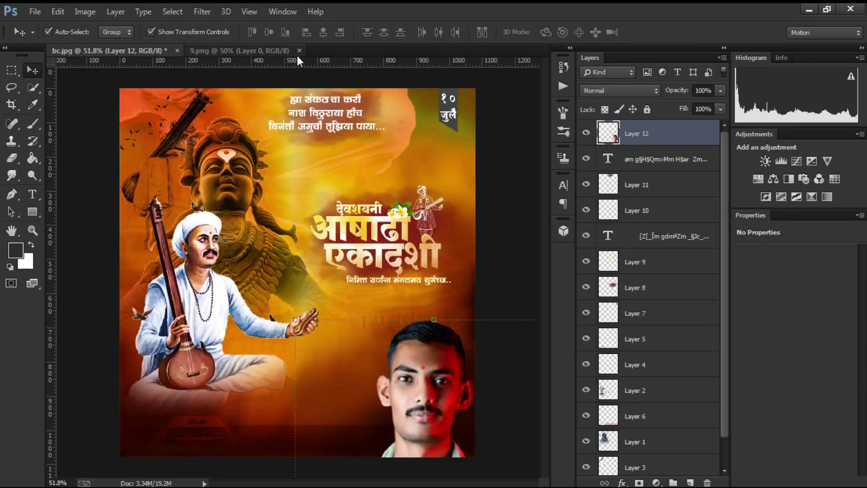
Step: Scale the 9.png person photo to about 41% in the banner's bottom-right corner
{"action": "left_click", "coordinate": [297, 51]}
{"action": "scroll", "coordinate": [494, 304], "scroll_direction": "down", "scroll_amount": 1}
{"action": "key", "text": "ctrl+t"}
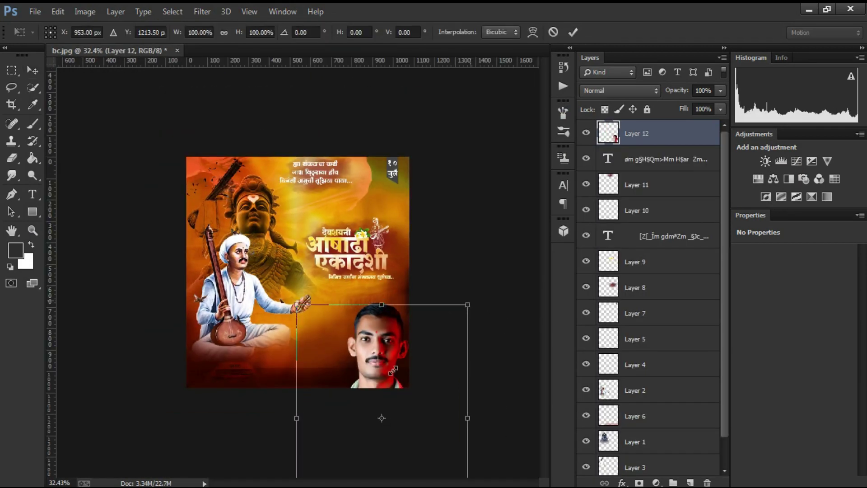
{"action": "mouse_move", "coordinate": [465, 304]}
{"action": "left_mouse_down"}
{"action": "mouse_move", "coordinate": [387, 397]}
{"action": "mouse_move", "coordinate": [408, 330]}
{"action": "mouse_move", "coordinate": [401, 321]}
{"action": "left_mouse_up"}
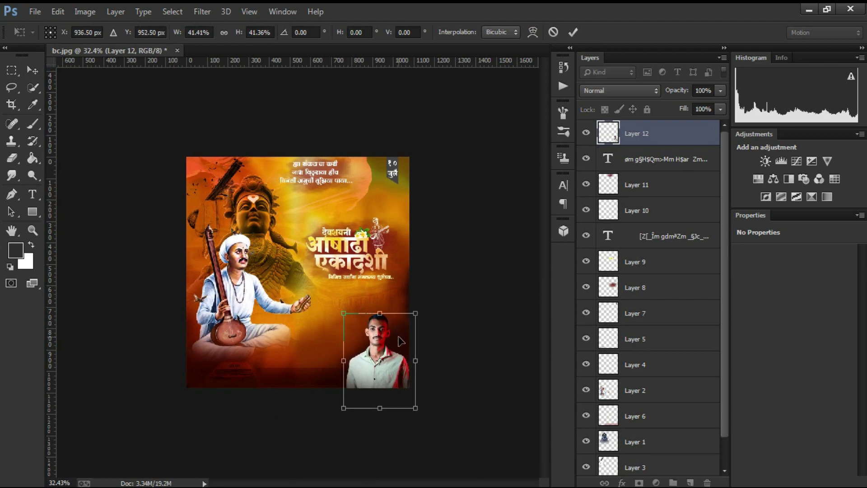
{"action": "scroll", "coordinate": [327, 312], "scroll_direction": "up", "scroll_amount": 1}
{"action": "left_click", "coordinate": [573, 32]}
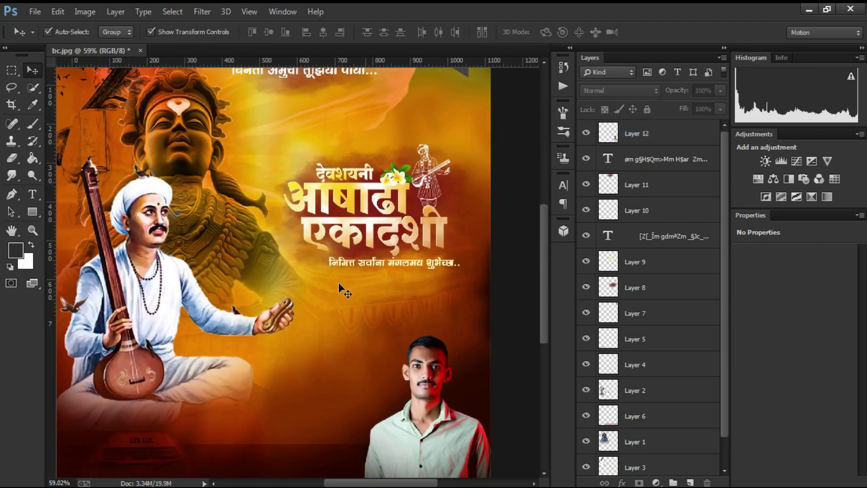
{"action": "scroll", "coordinate": [344, 294], "scroll_direction": "down", "scroll_amount": 2}
Step: Bring 10.png's name line in as Layer 13, shrunk to about 39% at bottom centre
{"action": "key", "text": "ctrl+o"}
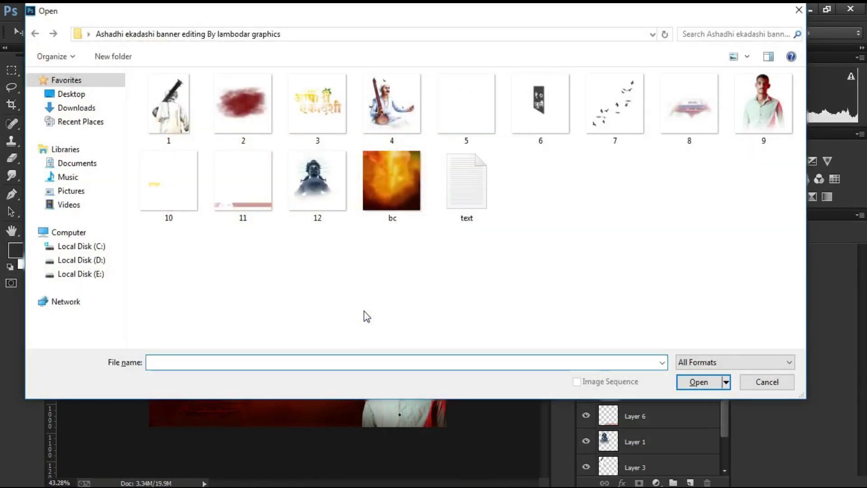
{"action": "left_click", "coordinate": [168, 196]}
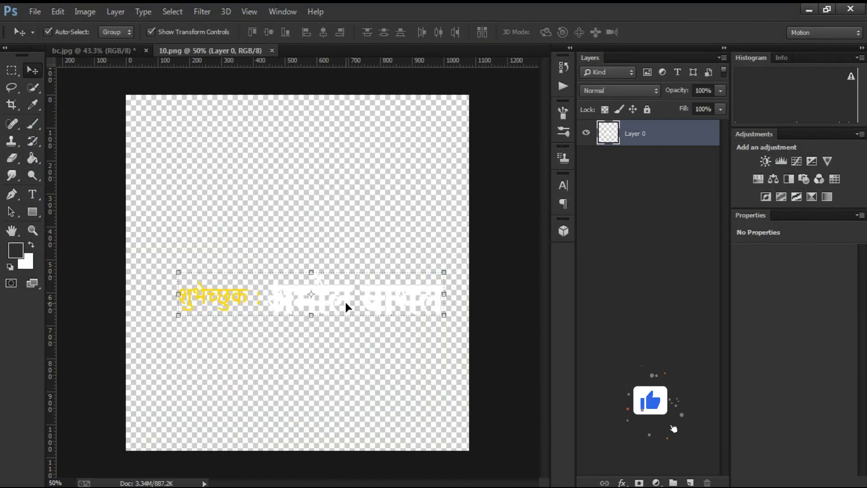
{"action": "left_click_drag", "start_coordinate": [346, 307], "coordinate": [286, 404]}
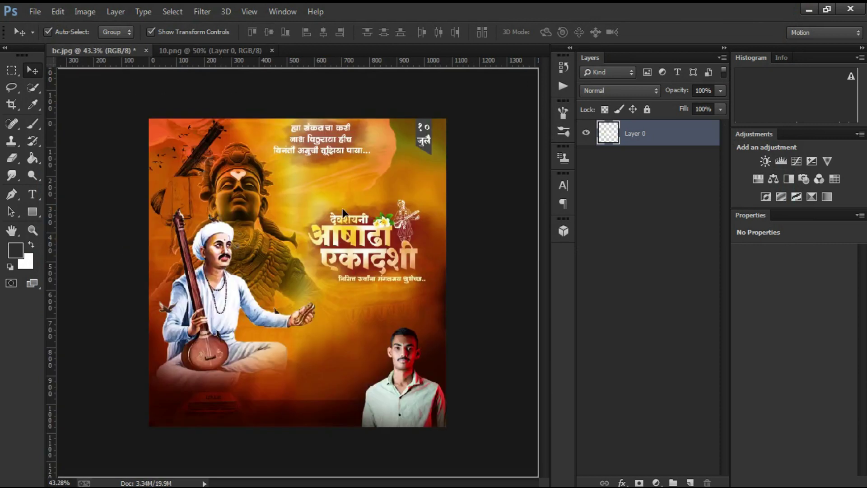
{"action": "left_click_drag", "start_coordinate": [343, 212], "coordinate": [364, 174]}
{"action": "key", "text": "ctrl+t"}
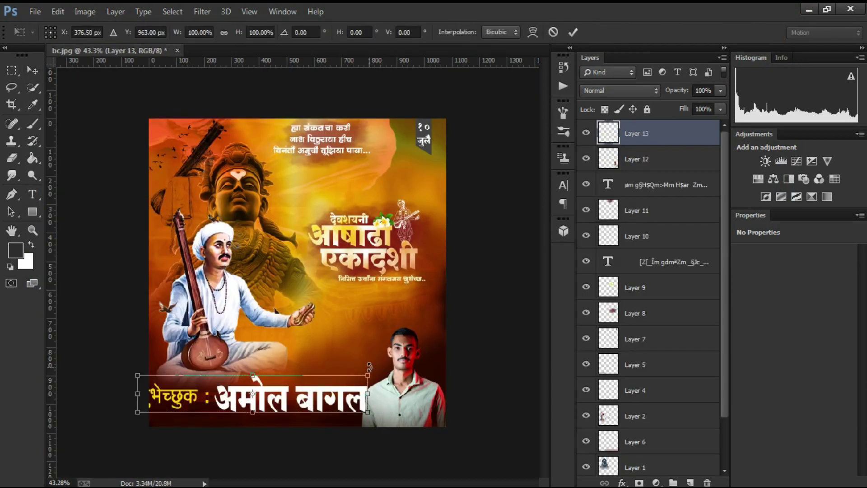
{"action": "mouse_move", "coordinate": [368, 375]}
{"action": "left_mouse_down"}
{"action": "mouse_move", "coordinate": [252, 397]}
{"action": "mouse_move", "coordinate": [341, 424]}
{"action": "left_mouse_up"}
{"action": "key", "text": "Return"}
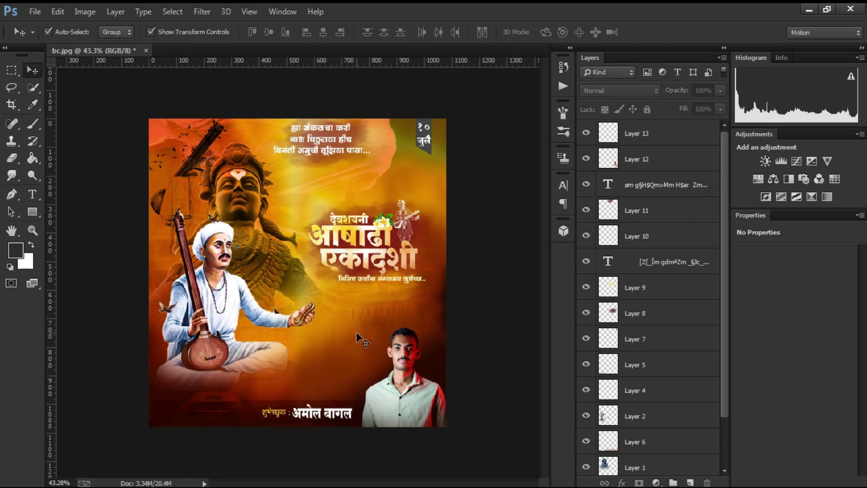
{"action": "scroll", "coordinate": [298, 270], "scroll_direction": "up", "scroll_amount": 2}
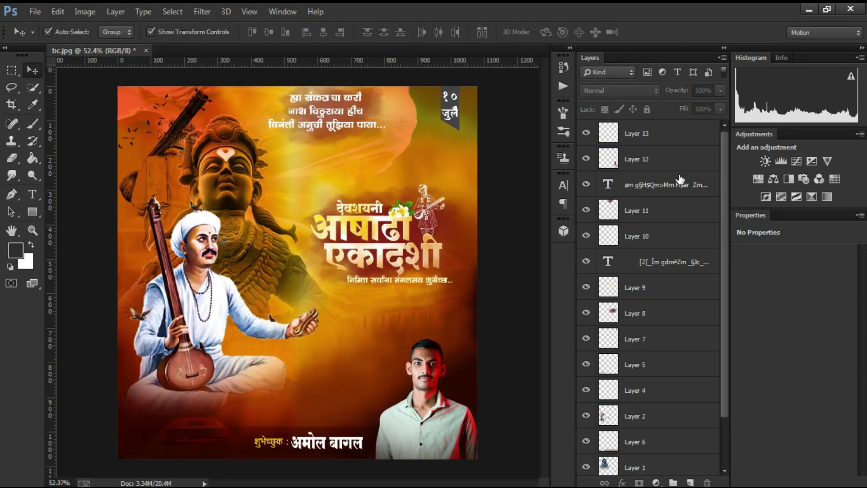
Step: Enlarge Layers 9 and 10, the title artwork and saint figure, together to about 124%
{"action": "left_click", "coordinate": [668, 186]}
{"action": "left_click", "coordinate": [657, 263]}
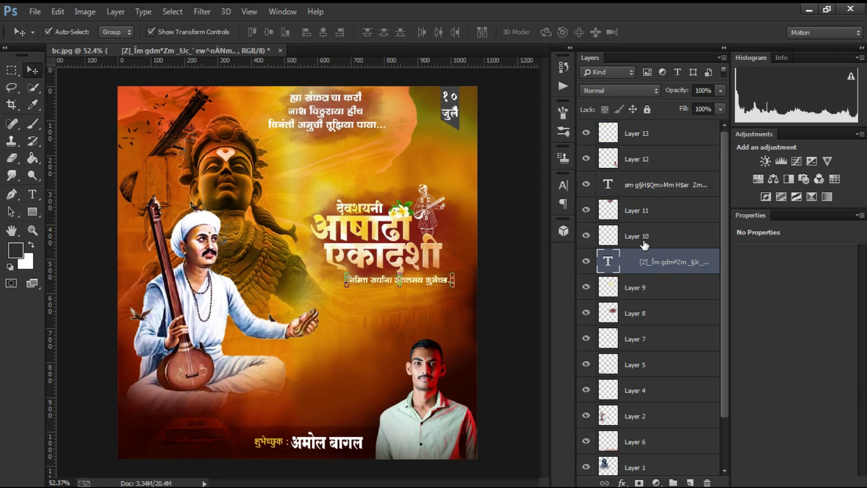
{"action": "left_click", "coordinate": [642, 289]}
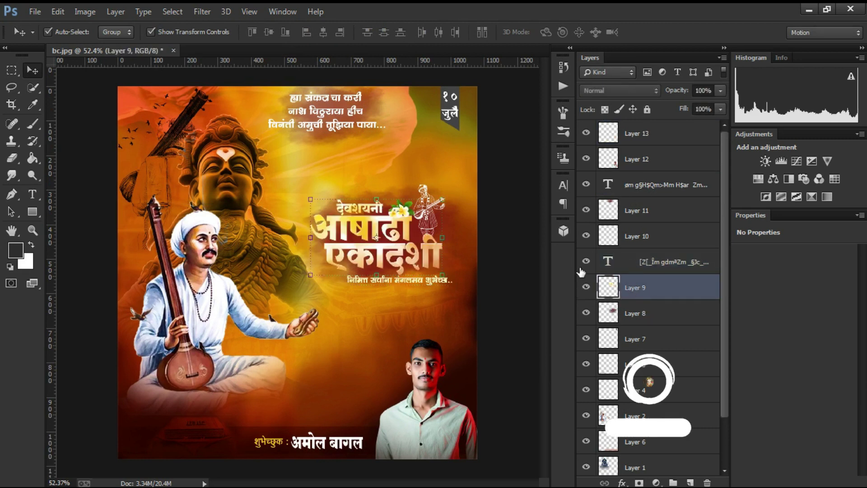
{"action": "left_click", "coordinate": [637, 235], "text": "ctrl"}
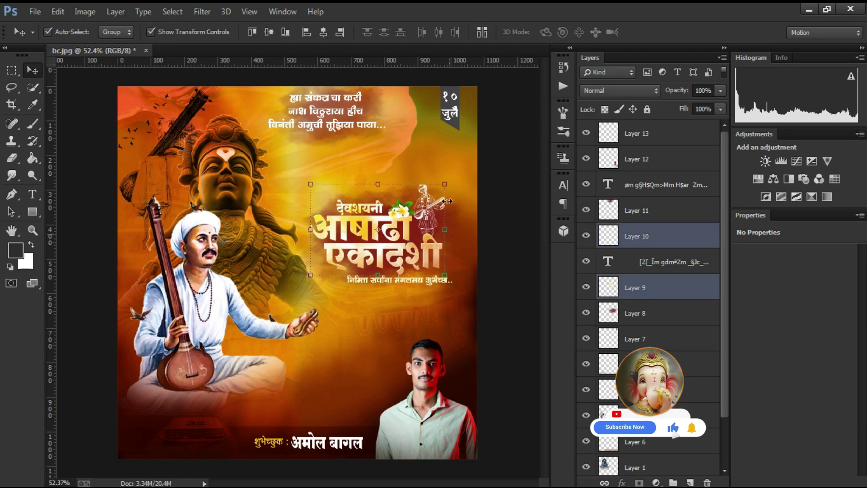
{"action": "left_click_drag", "start_coordinate": [445, 185], "coordinate": [487, 173]}
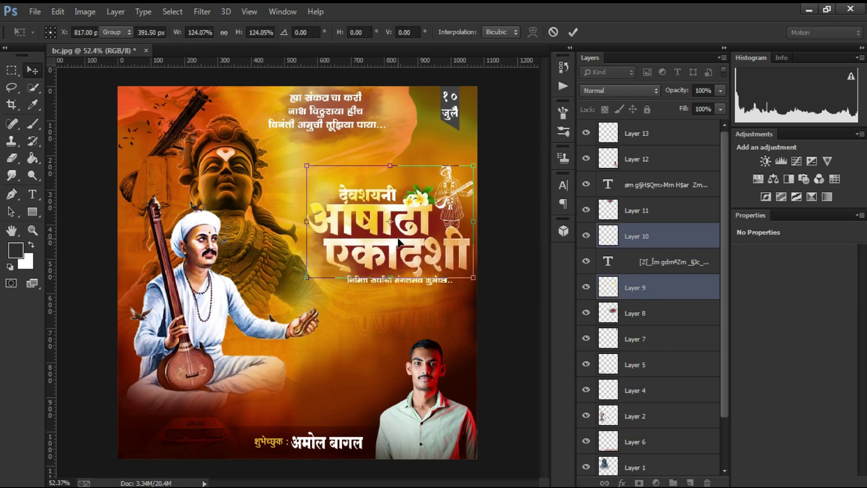
{"action": "key", "text": "Return"}
{"action": "left_click", "coordinate": [400, 280]}
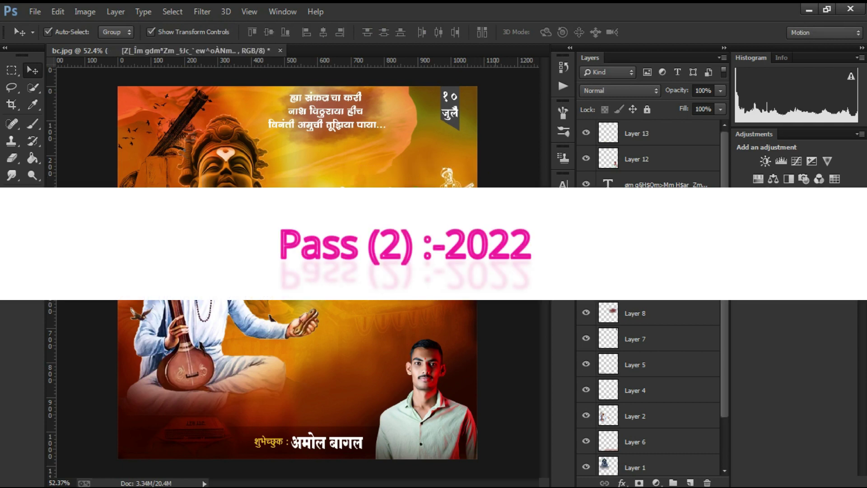
{"action": "left_click", "coordinate": [506, 253]}
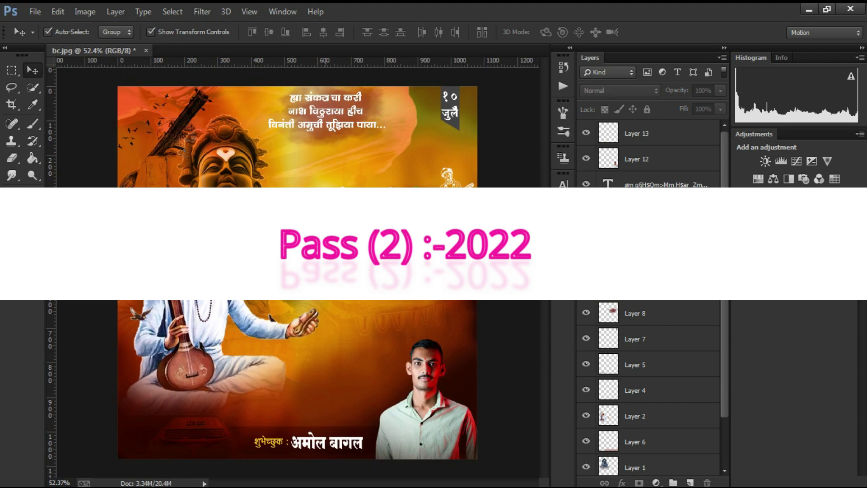
{"action": "key", "text": "ctrl+o"}
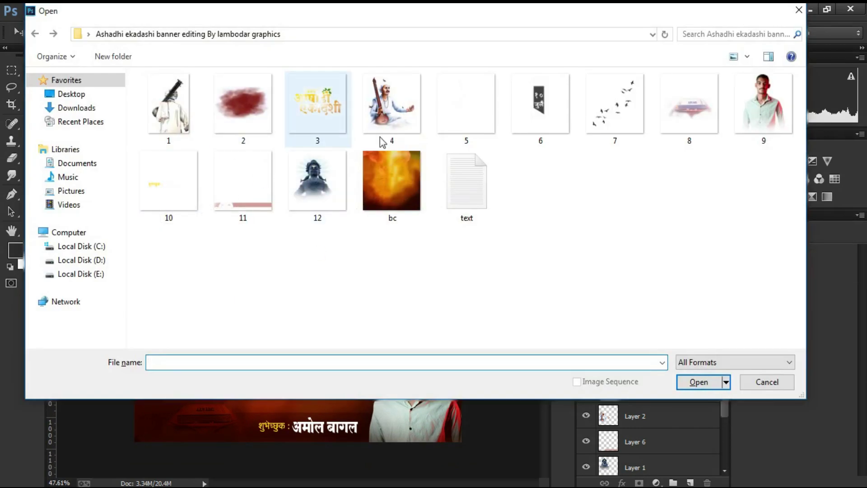
Step: Save the banner to the Desktop as JPEG bc, accept JPEG options, and close it
{"action": "left_click", "coordinate": [798, 13]}
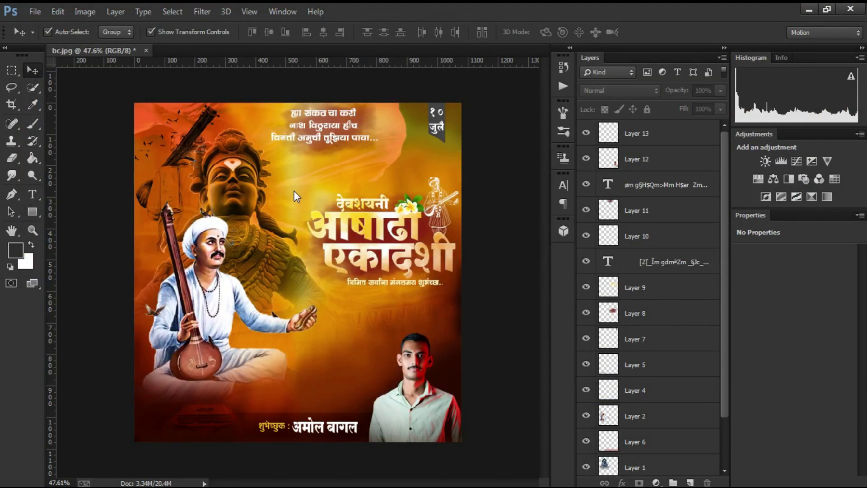
{"action": "key", "text": "ctrl+shift+s"}
{"action": "left_click", "coordinate": [71, 94]}
{"action": "left_click", "coordinate": [191, 355]}
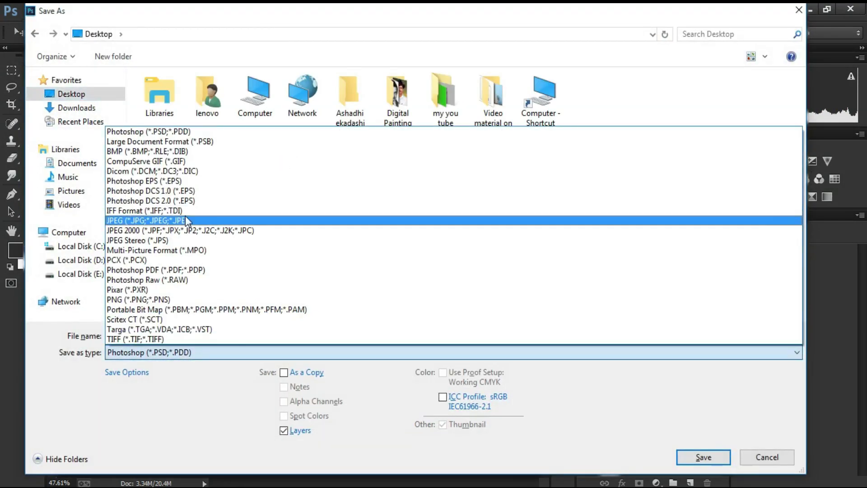
{"action": "left_click", "coordinate": [185, 218]}
{"action": "key", "text": "Return"}
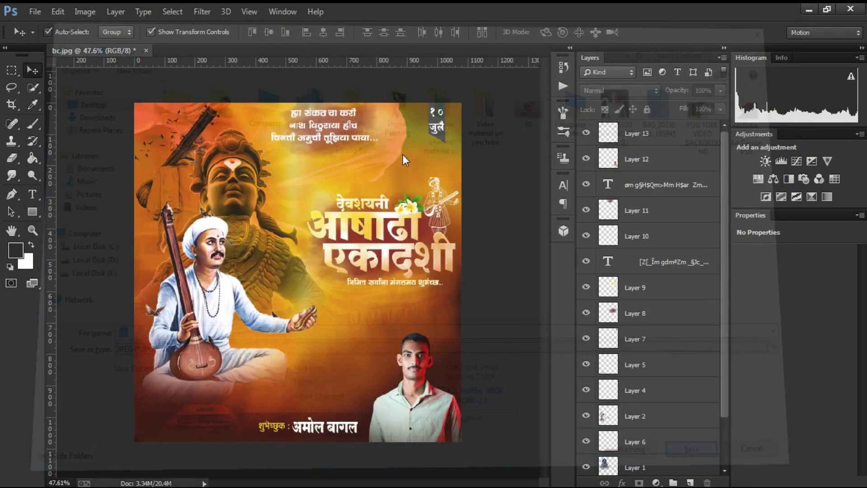
{"action": "key", "text": "Return"}
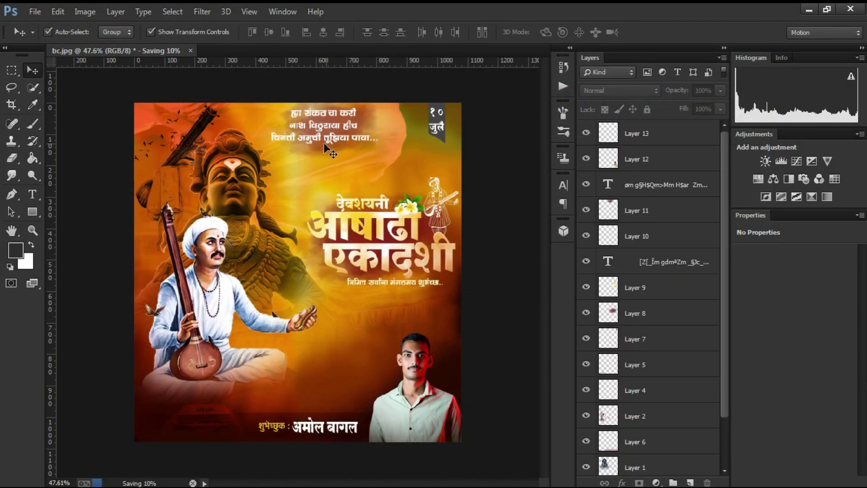
{"action": "left_click", "coordinate": [145, 51]}
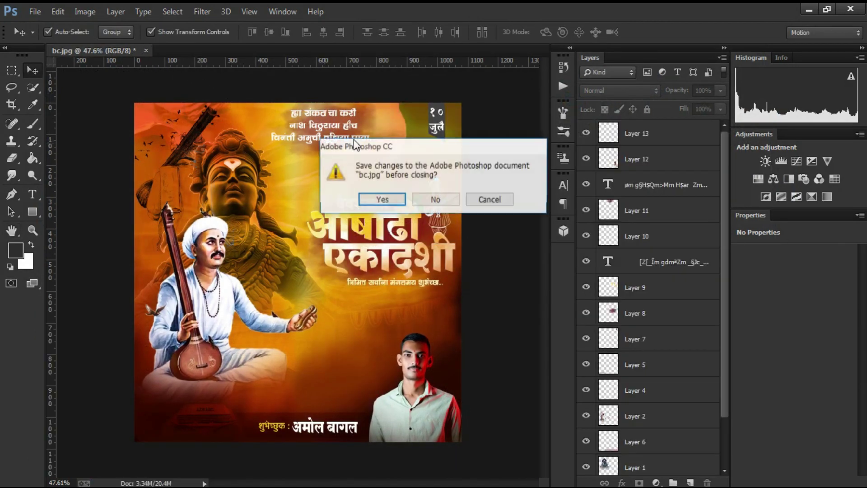
{"action": "left_click", "coordinate": [438, 198]}
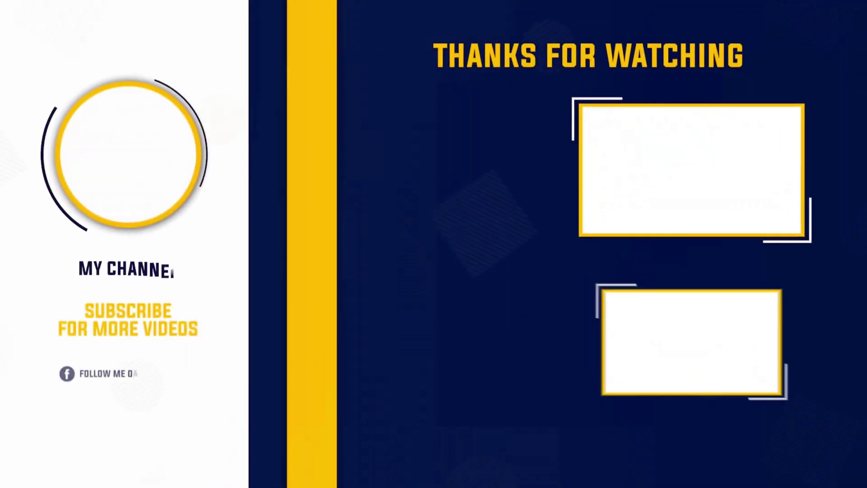